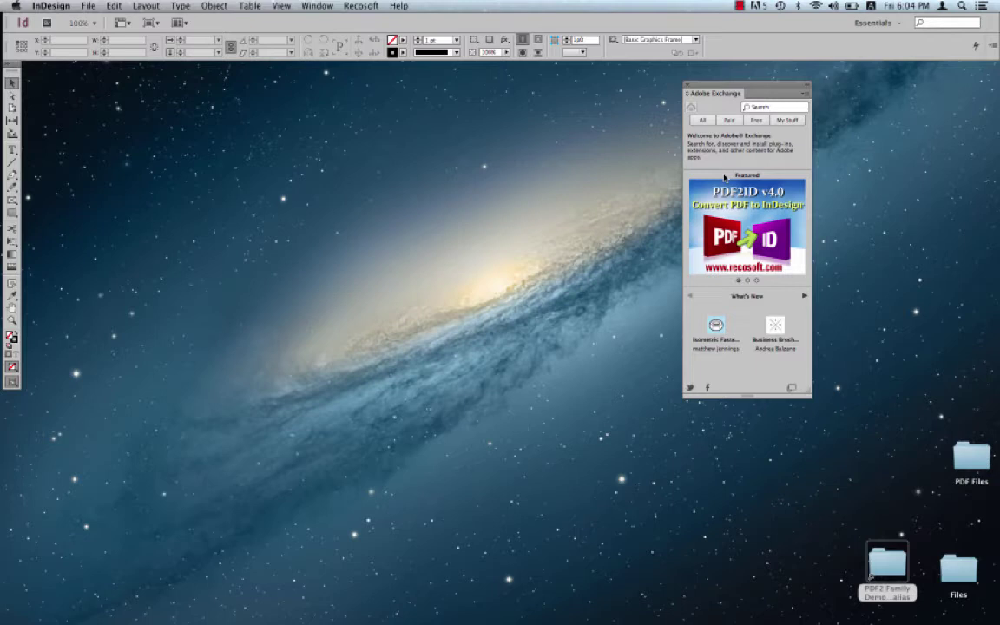
- Open Adobe Exchange and search 'pdf2id' to list PDF2ID for Mac and Windows at $99.99
left_click(317, 5)
mouse_move(362, 108)
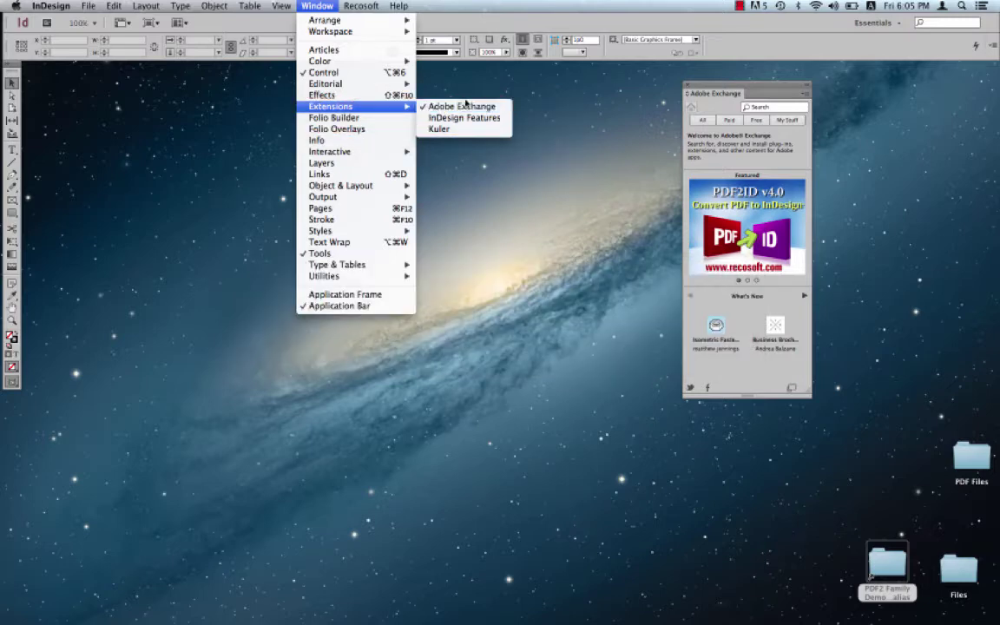
left_click(710, 88)
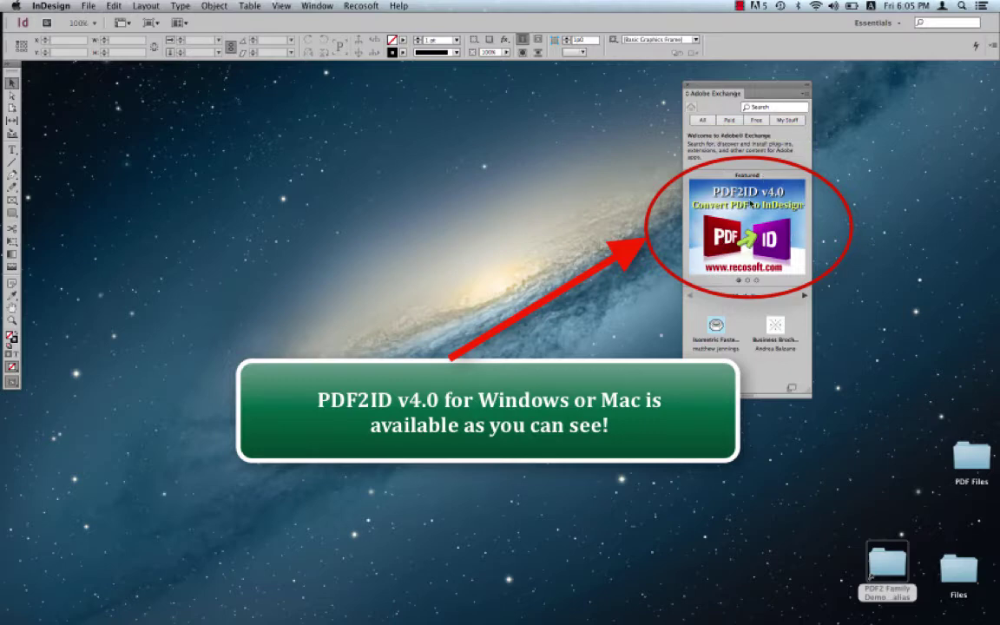
left_click(773, 107)
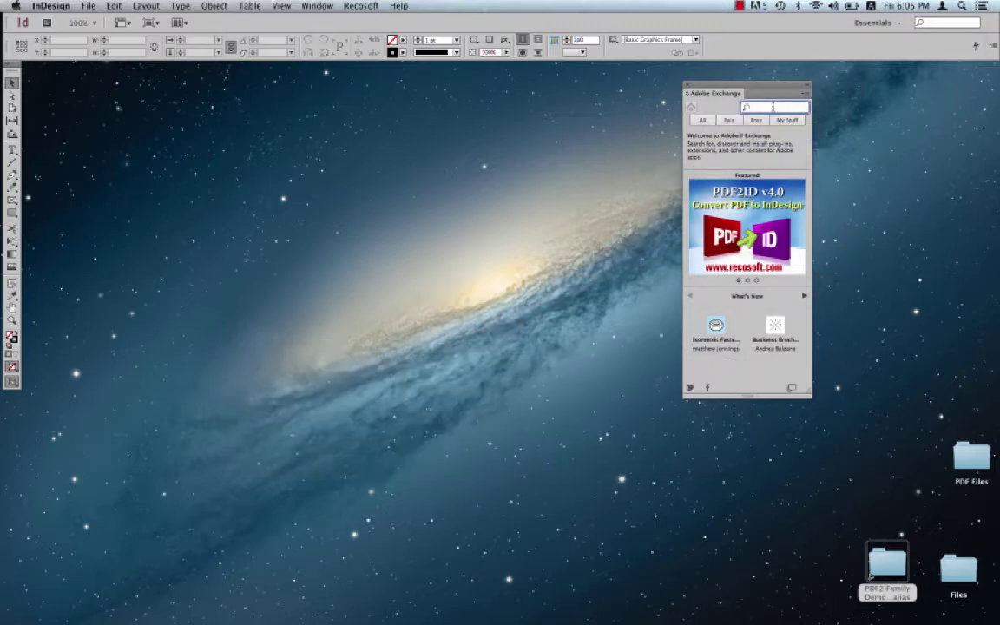
type("pdf2id")
key("Return")
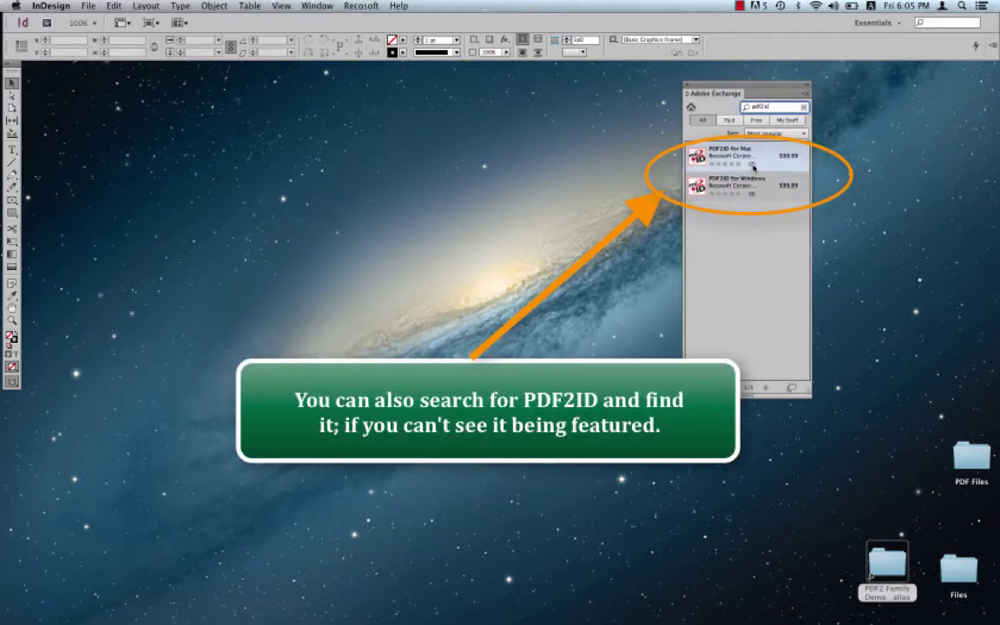
mouse_move(752, 165)
mouse_move(753, 189)
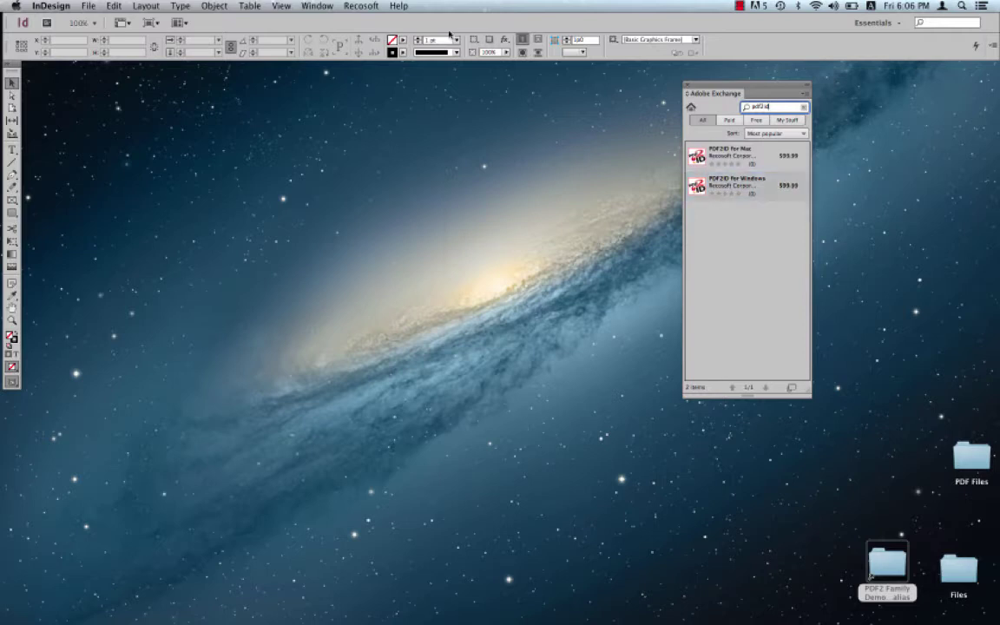
- Run Recosoft > PDF2ID Convert on Clipping Path.pdf and dismiss the unmatched-fonts tip
left_click(369, 5)
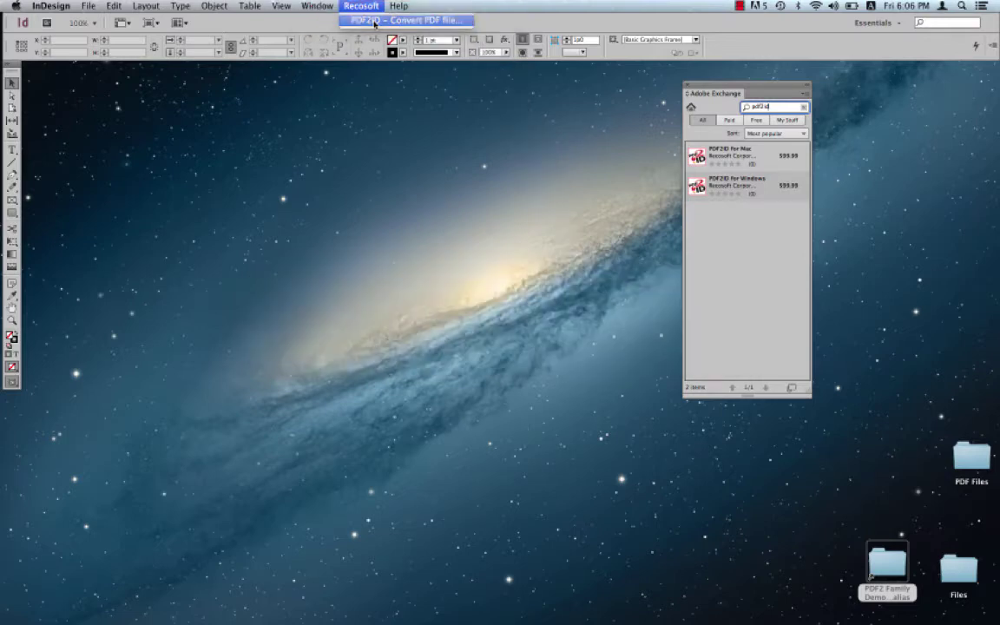
left_click(374, 21)
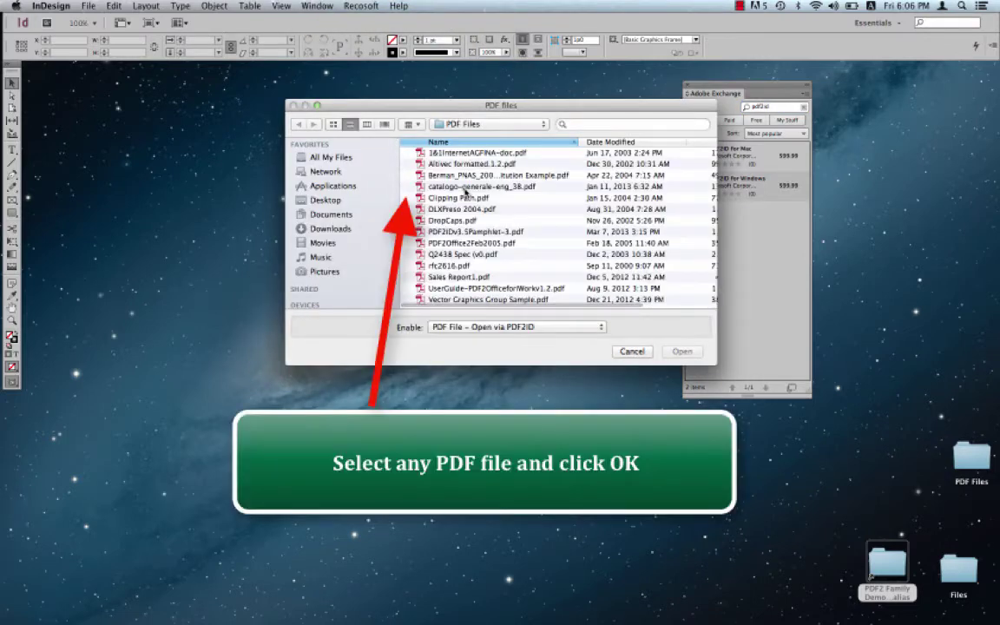
left_click(460, 197)
left_click(686, 352)
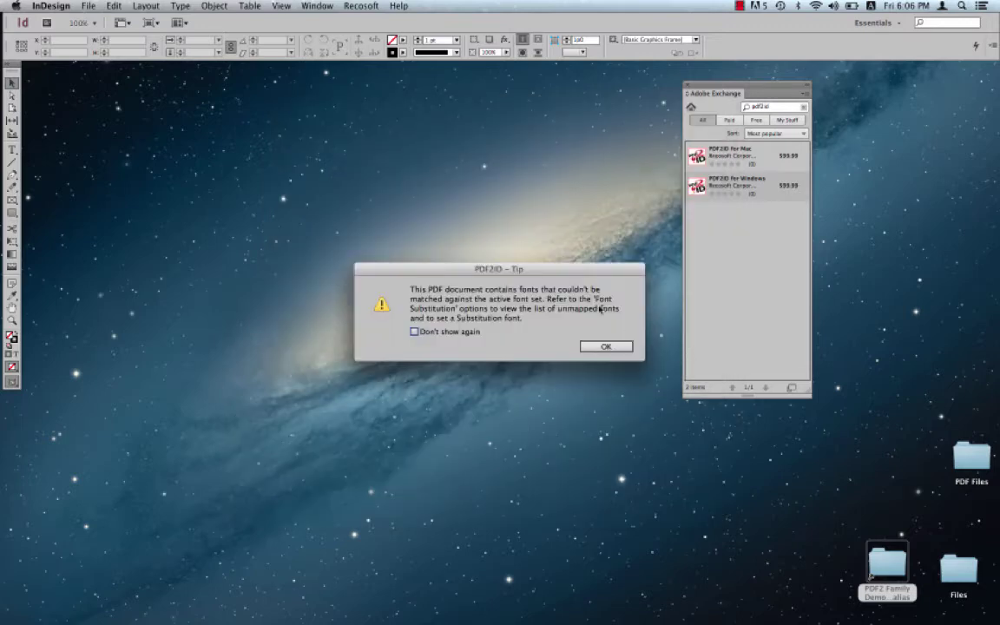
left_click_drag(581, 273, 550, 168)
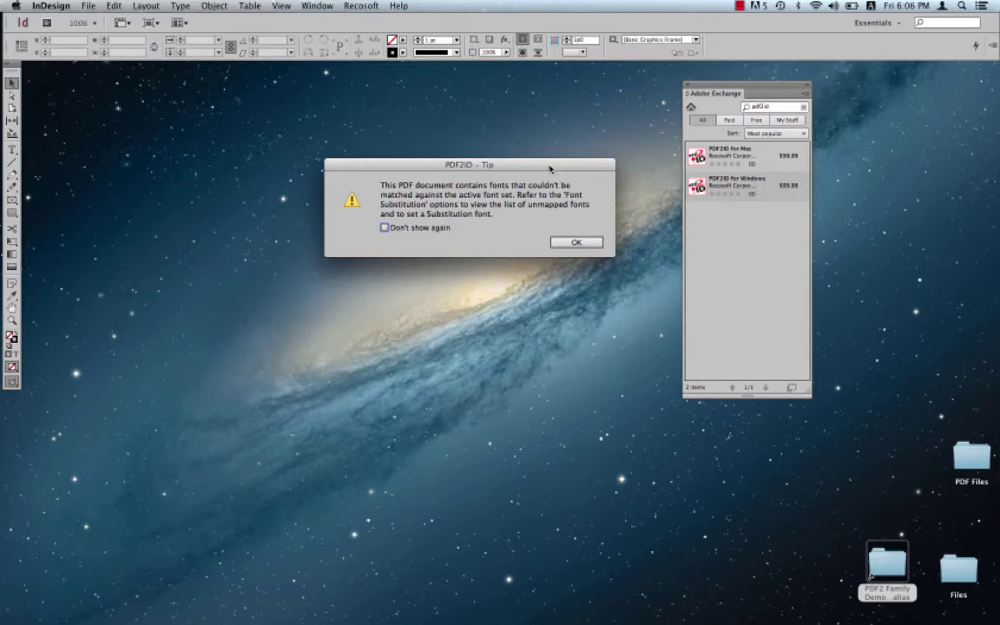
left_click(574, 242)
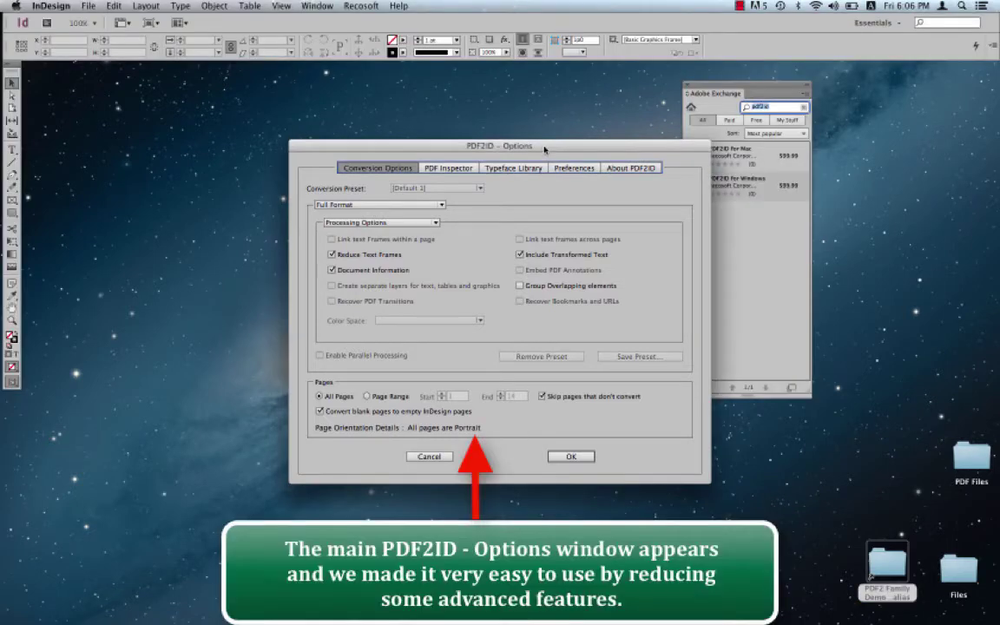
left_click_drag(546, 150, 522, 112)
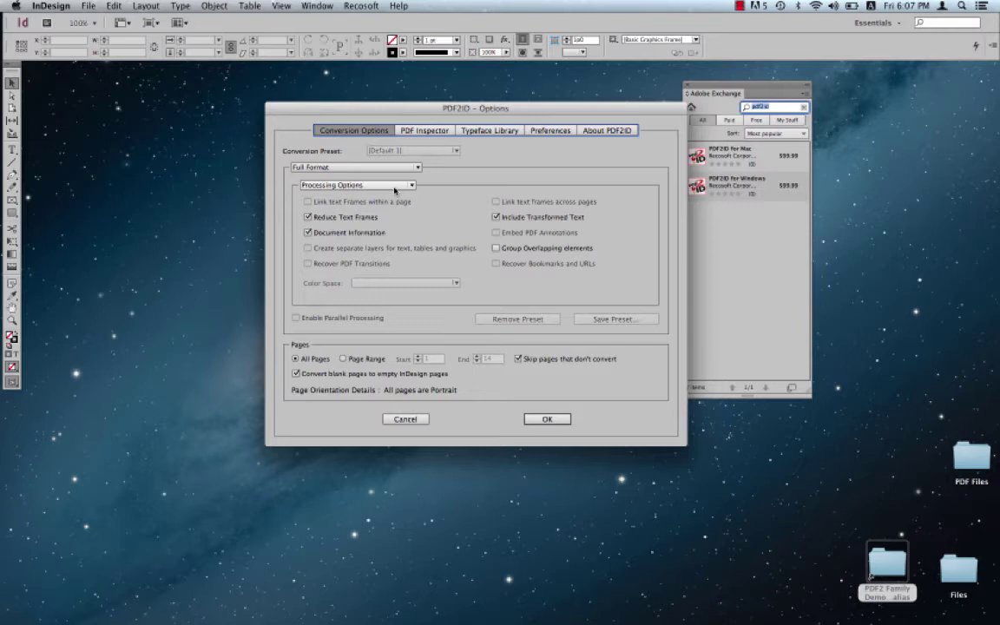
- Switch the PDF2ID Options dialog to its Font Substitution section
left_click(395, 187)
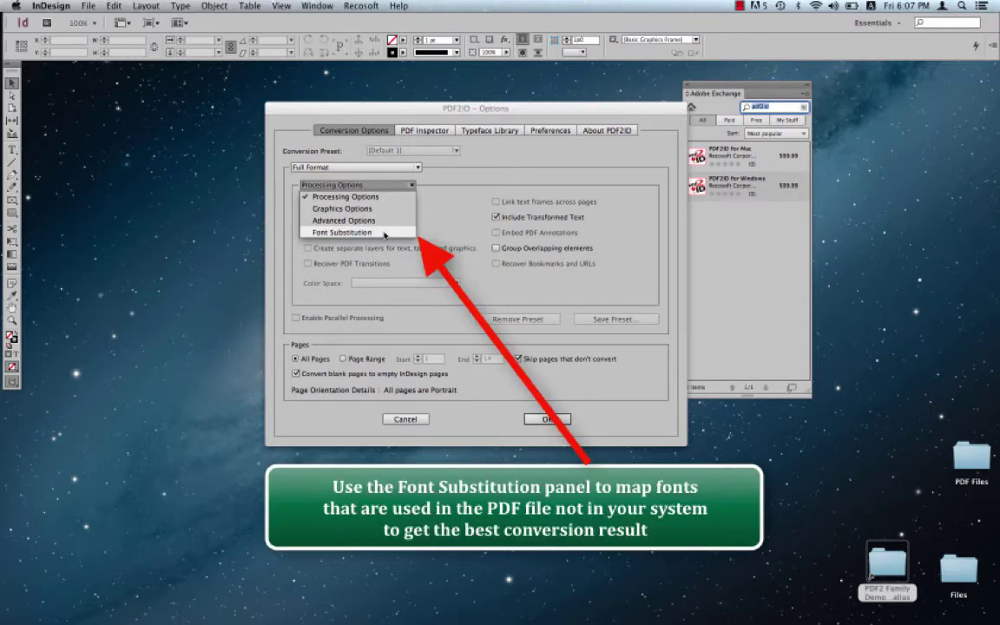
left_click(384, 233)
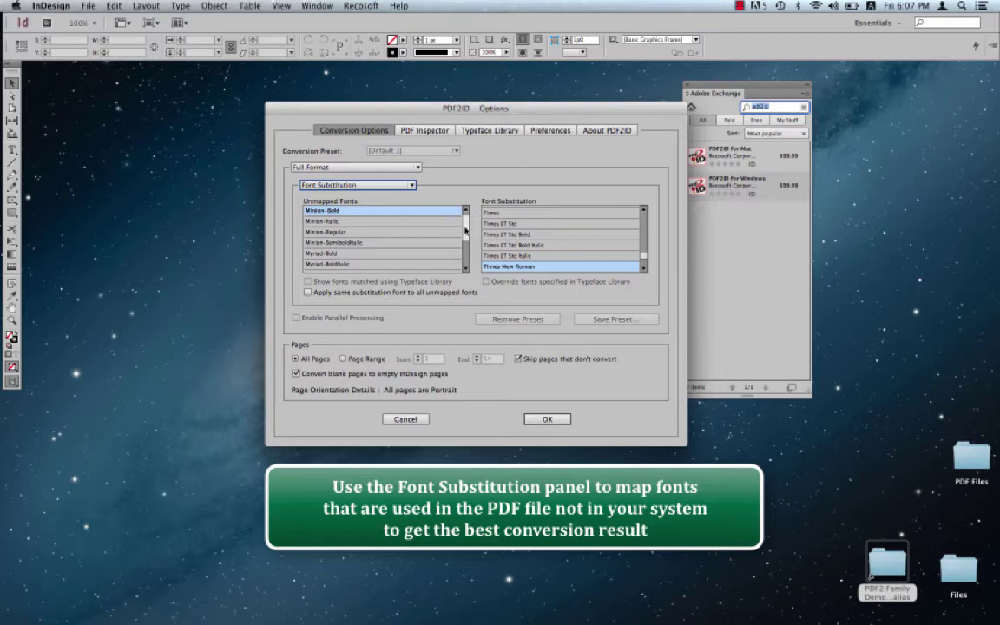
scroll(465, 229, "down", 3)
scroll(464, 227, "up", 3)
- Select all unmapped fonts and assign Minion Pro as their substitute
left_click(537, 216)
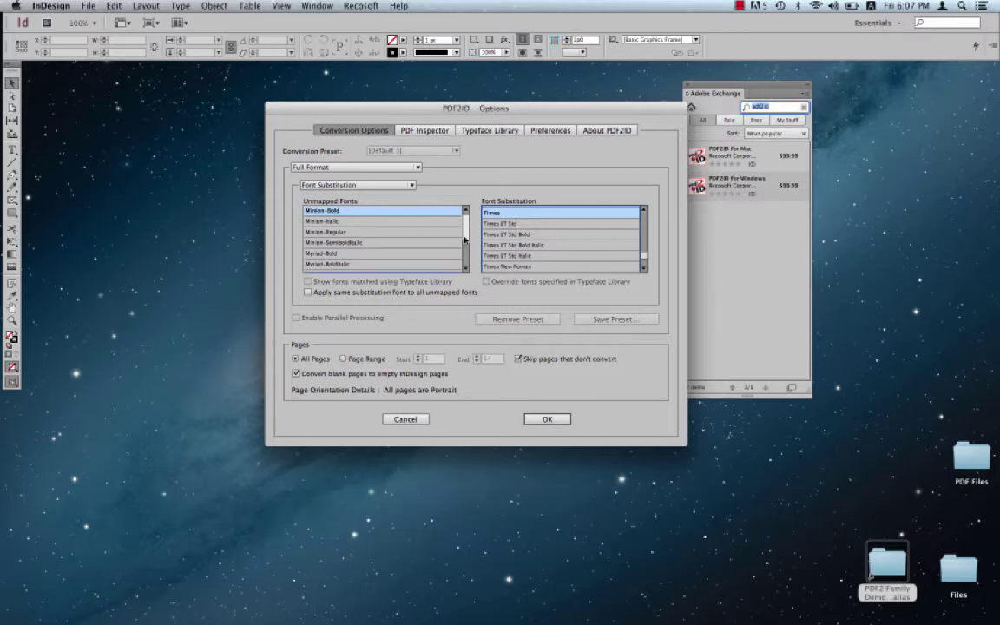
scroll(466, 258, "down", 2)
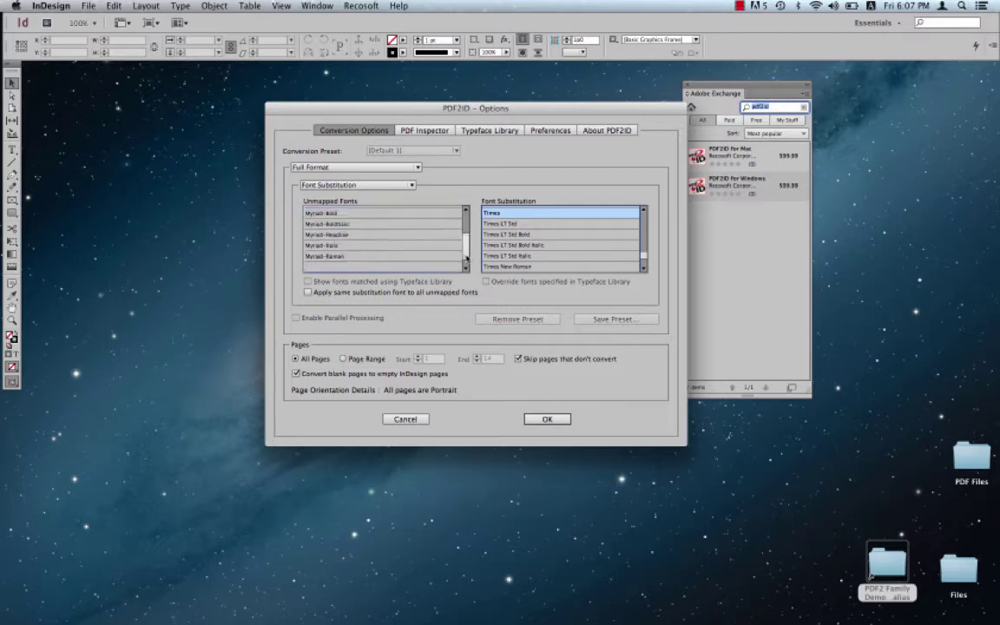
key("super+a")
scroll(468, 243, "up", 2)
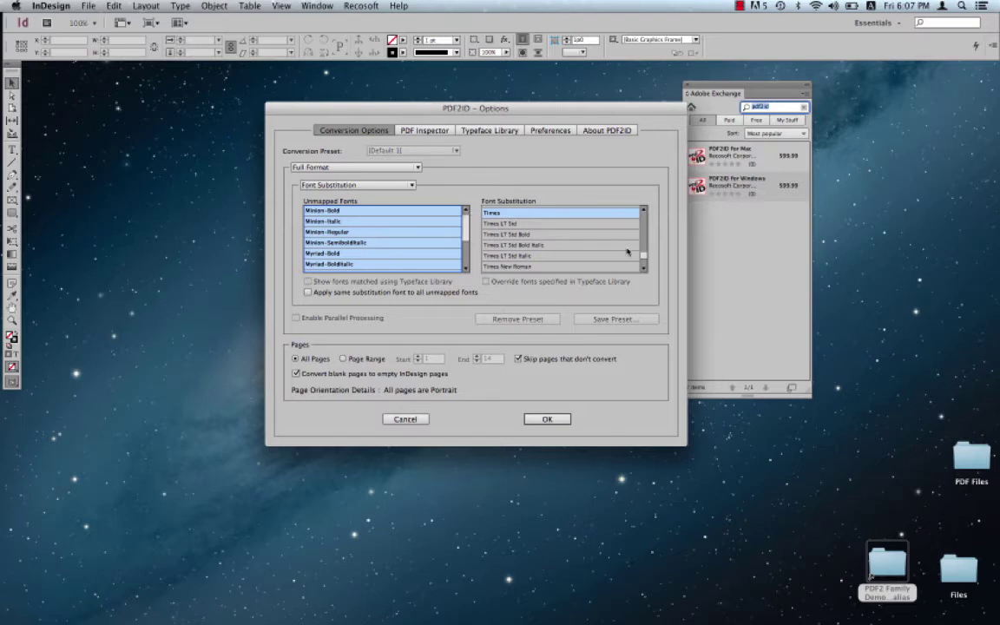
mouse_move(643, 255)
left_mouse_down()
mouse_move(643, 244)
mouse_move(643, 259)
left_mouse_up()
scroll(644, 259, "down", 2)
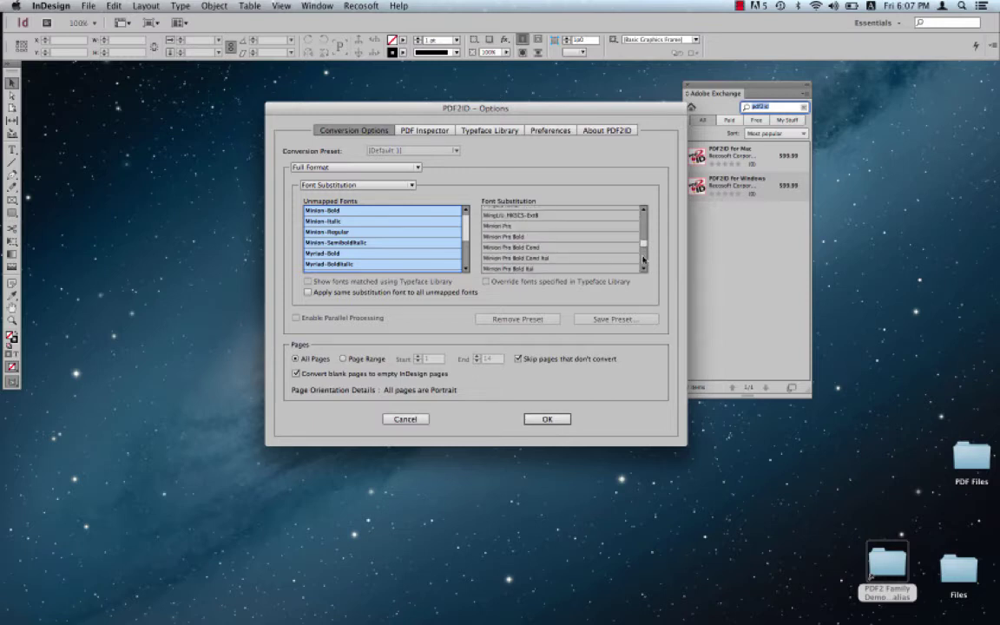
left_click(551, 227)
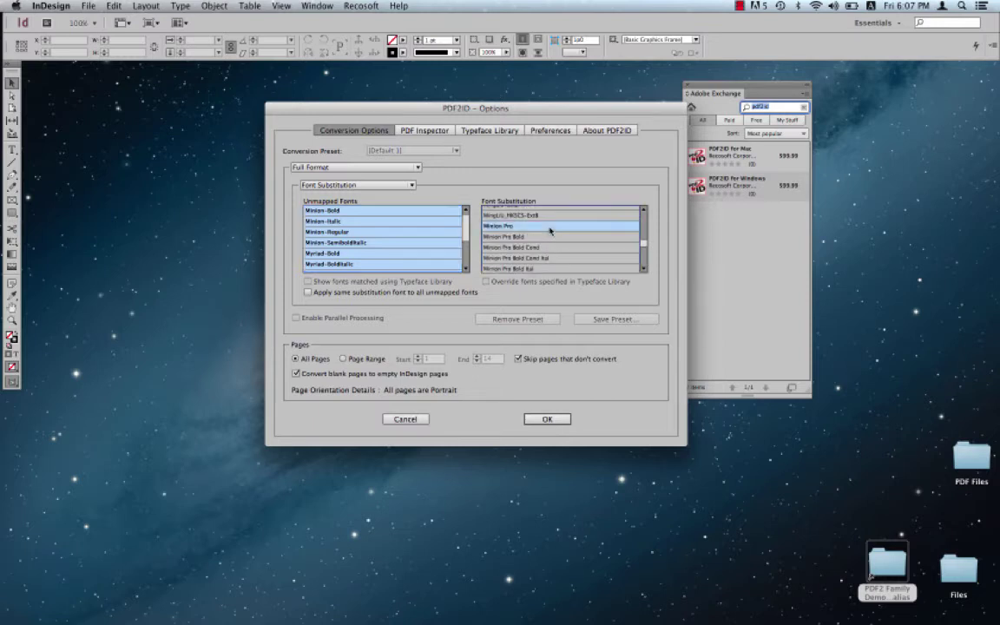
- Map Minion-Bold to Minion Pro Bold and check Minion-Italic's substitute
left_click(431, 221)
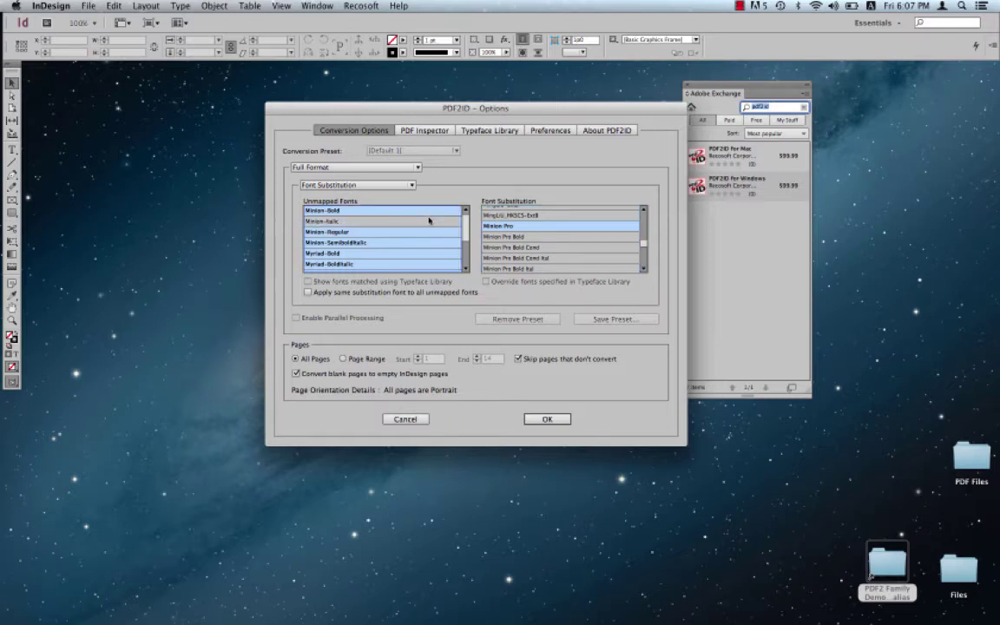
left_click(423, 211)
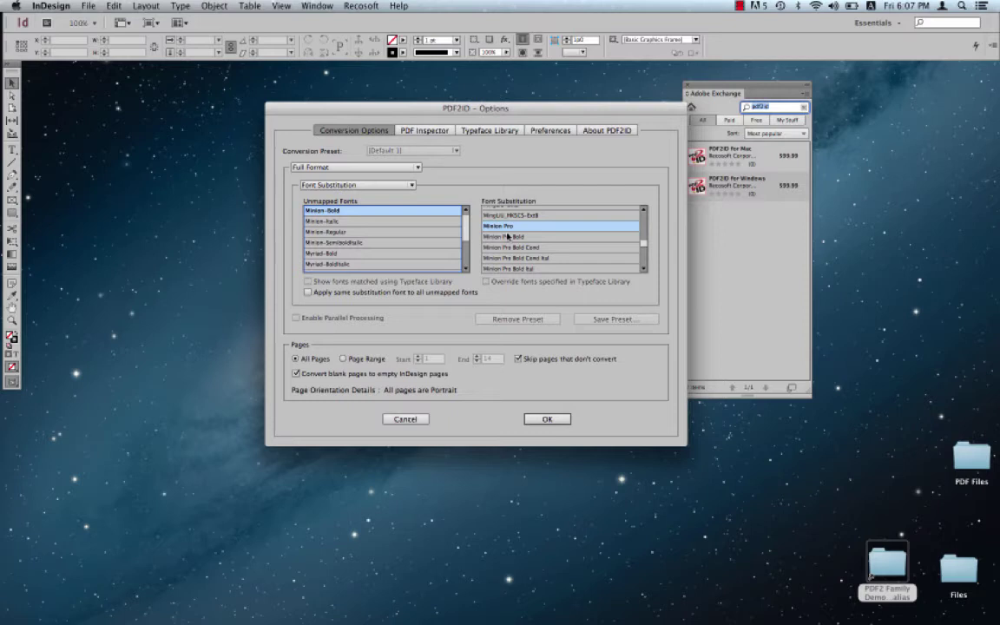
left_click(509, 237)
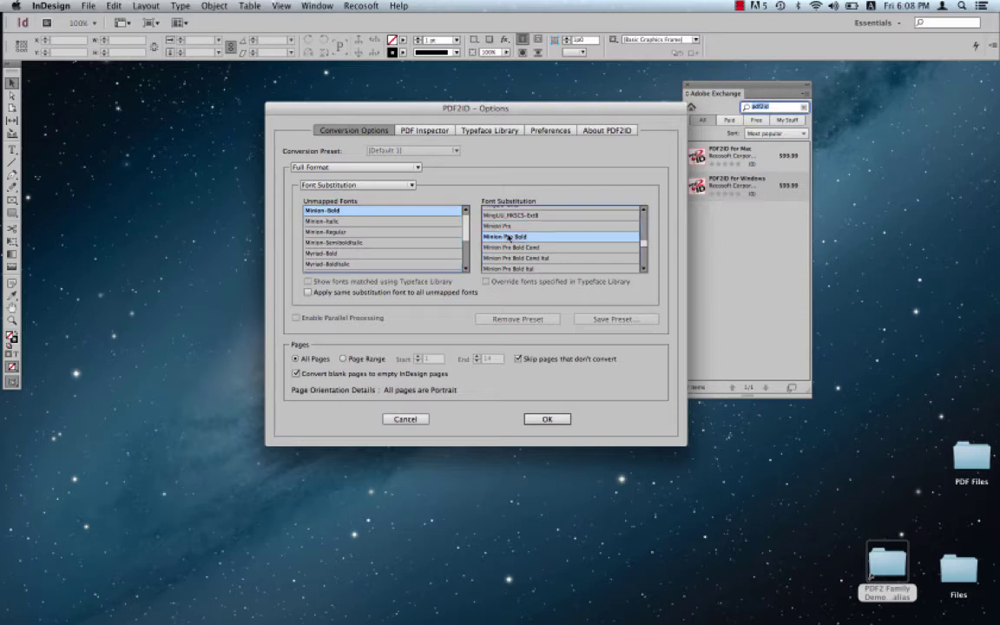
left_click(398, 221)
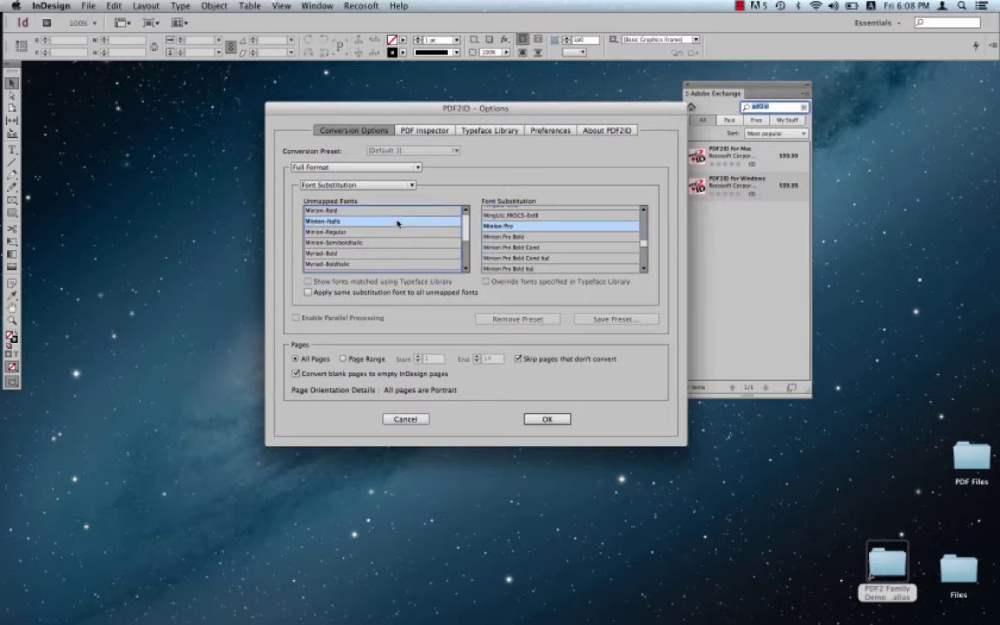
left_click(643, 269)
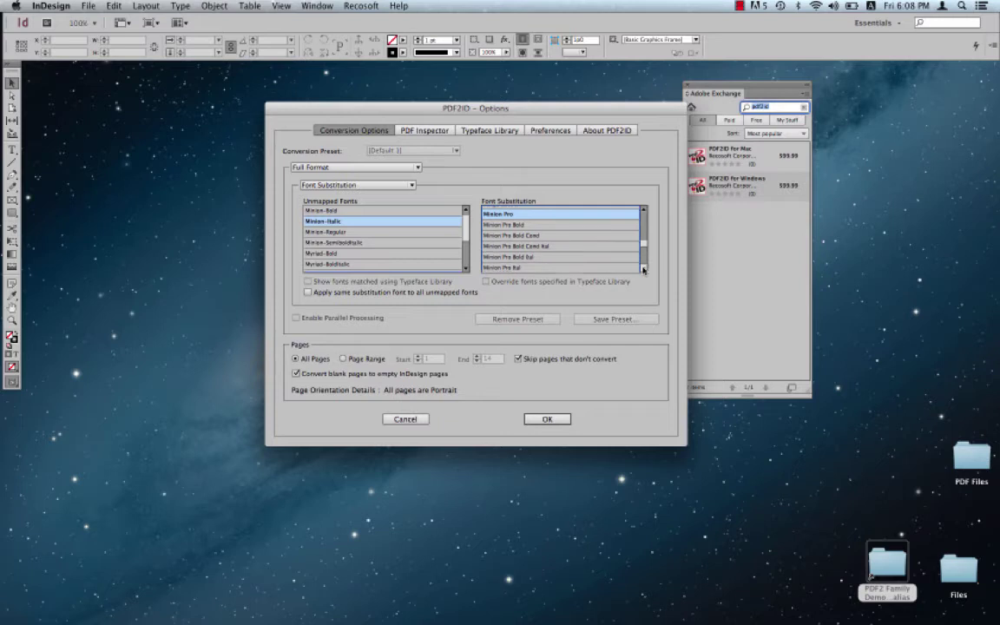
left_click(608, 267)
- Substitute Minion Pro Smbd Ital for Minion-SemiboldItalic, then select Myriad-Bold
left_click(418, 233)
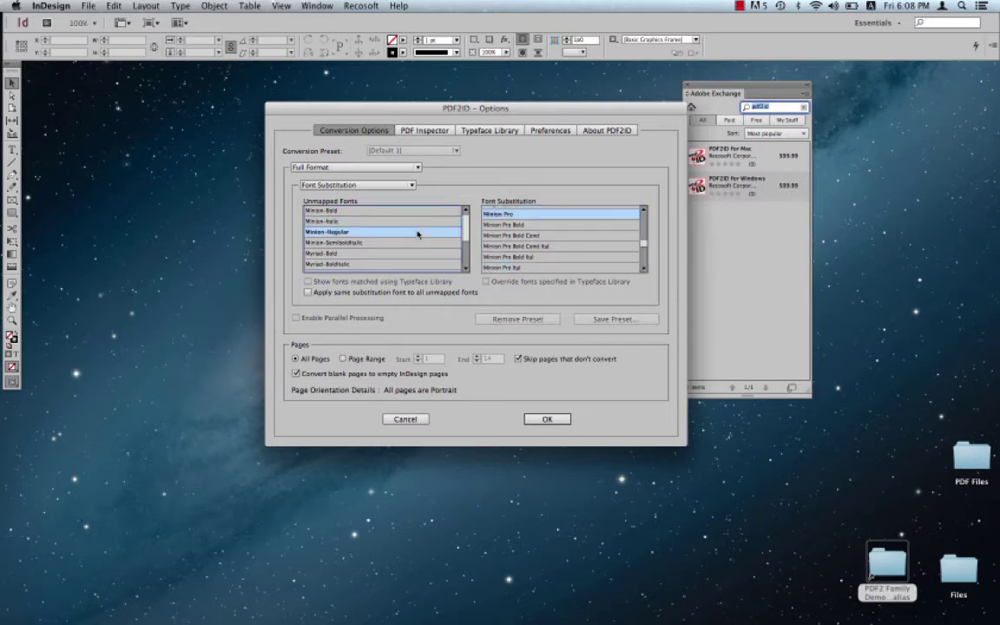
left_click(417, 248)
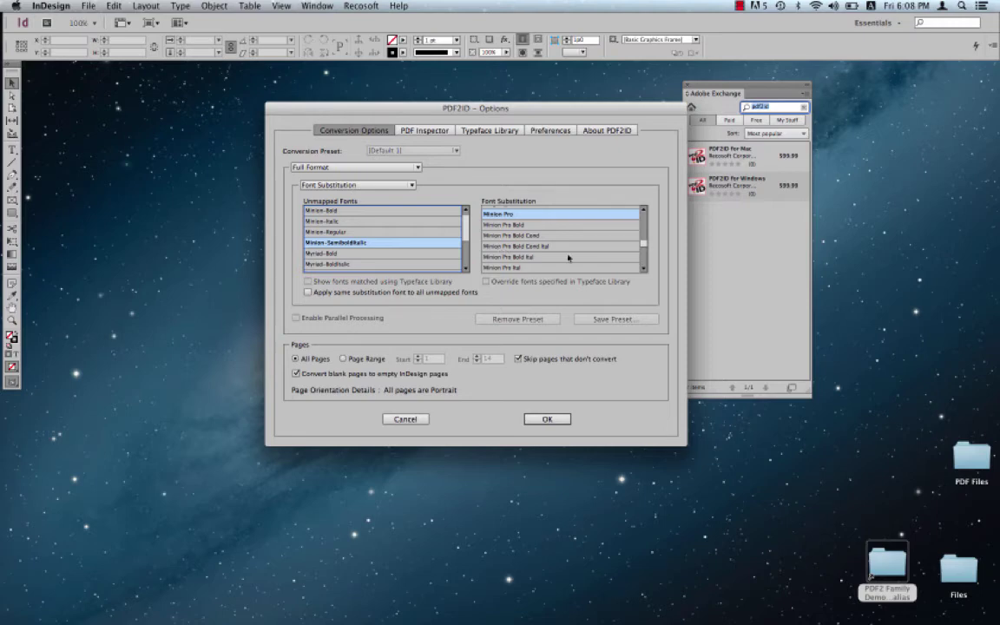
left_click(644, 269)
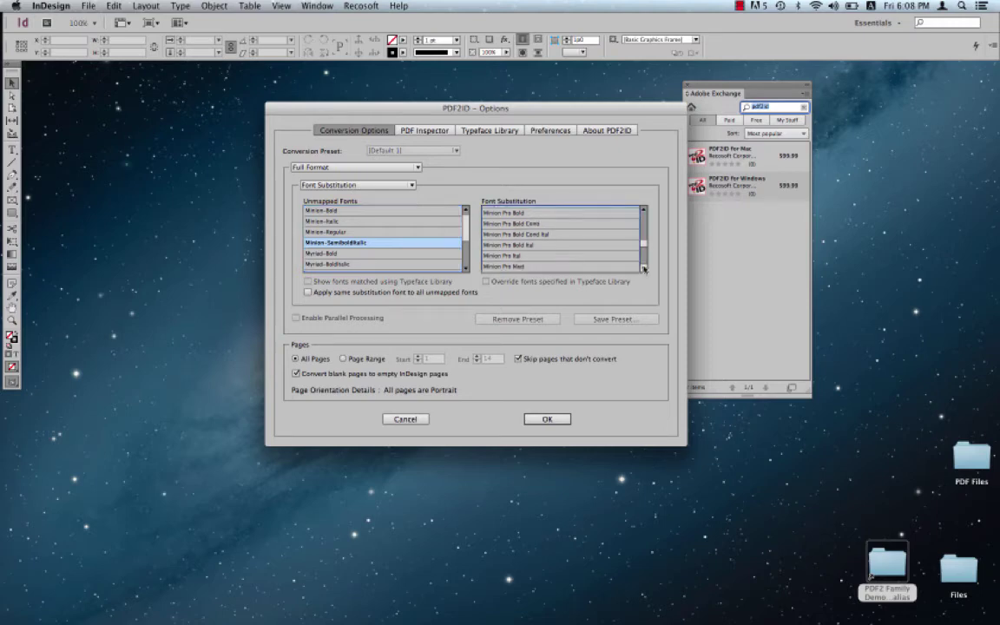
left_click(644, 269)
left_click(643, 269)
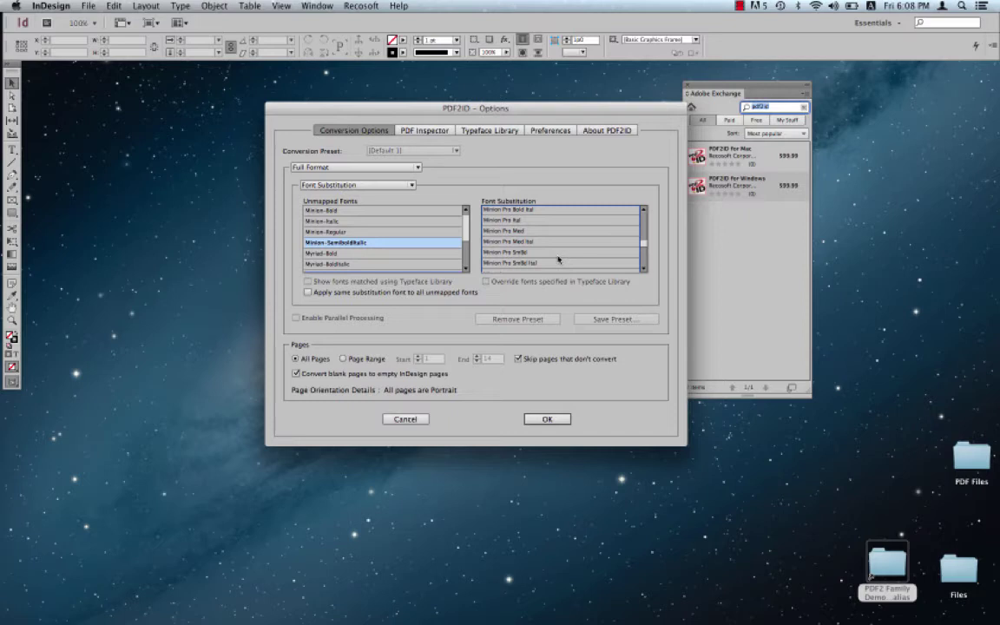
left_click(560, 262)
left_click(394, 253)
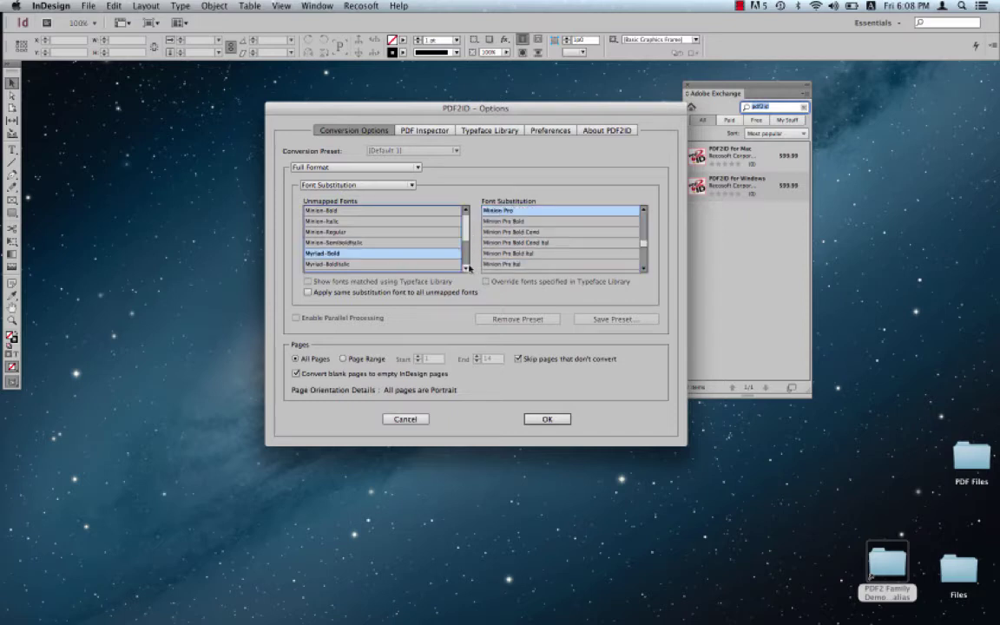
- Select the five Myriad fonts together and set Myriad Pro as their substitute
left_click(466, 268)
left_click(466, 268)
left_click(467, 268)
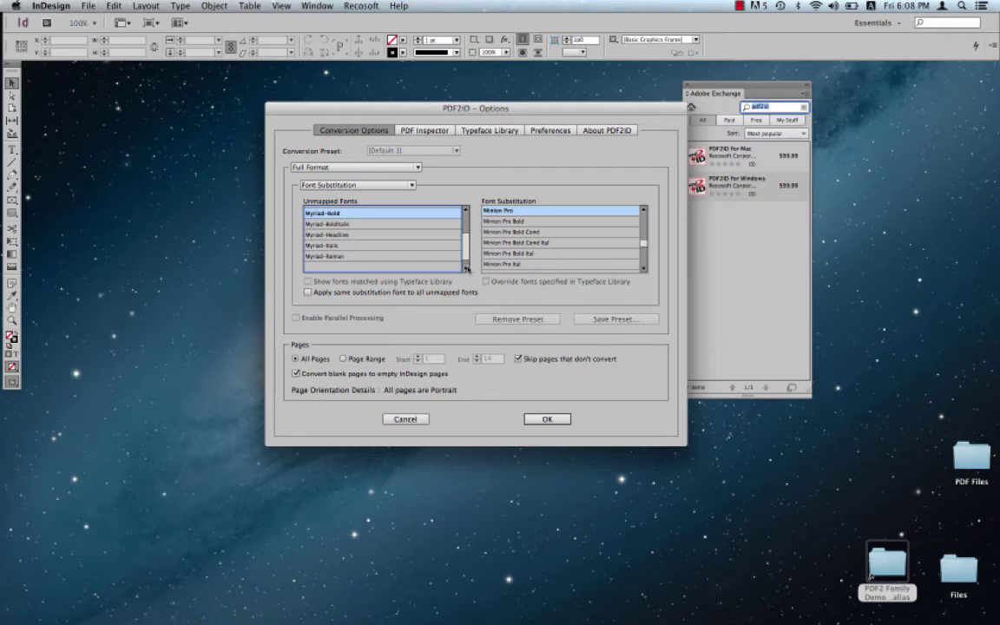
left_click(417, 257, "shift")
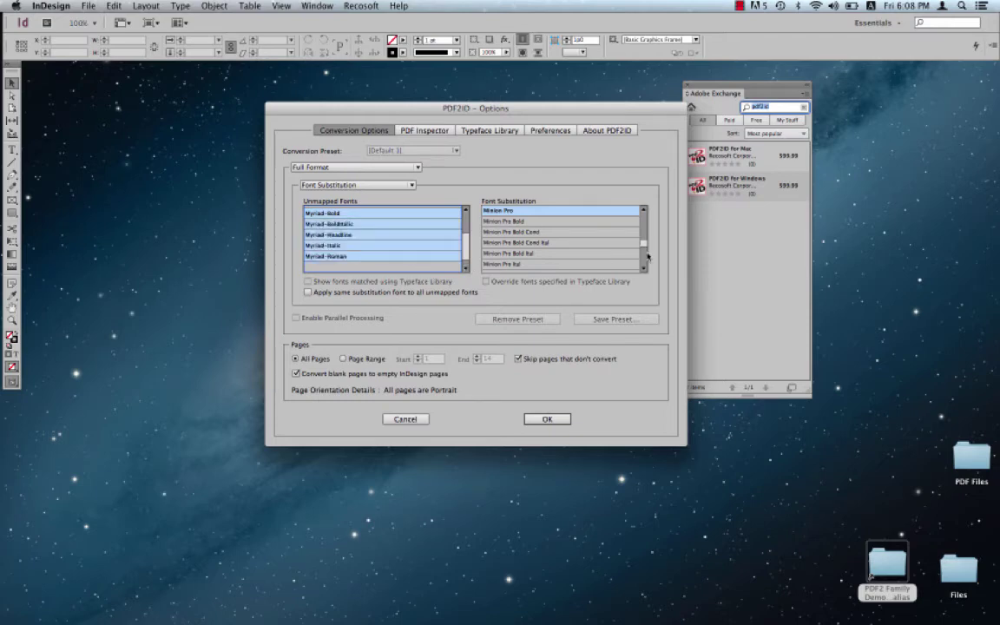
scroll(646, 257, "down", 3)
scroll(646, 257, "down", 3)
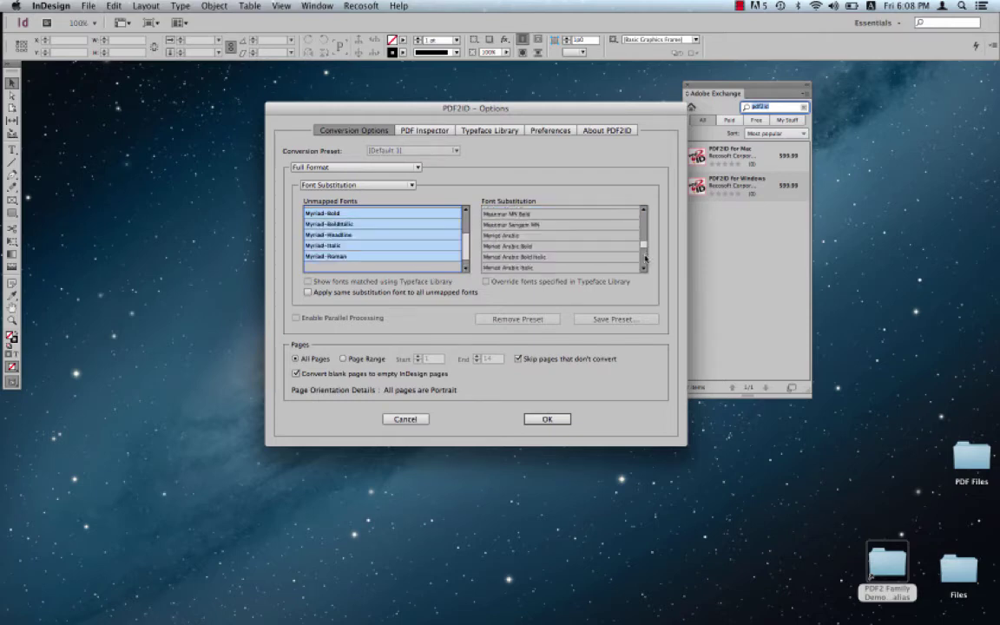
scroll(646, 257, "down", 2)
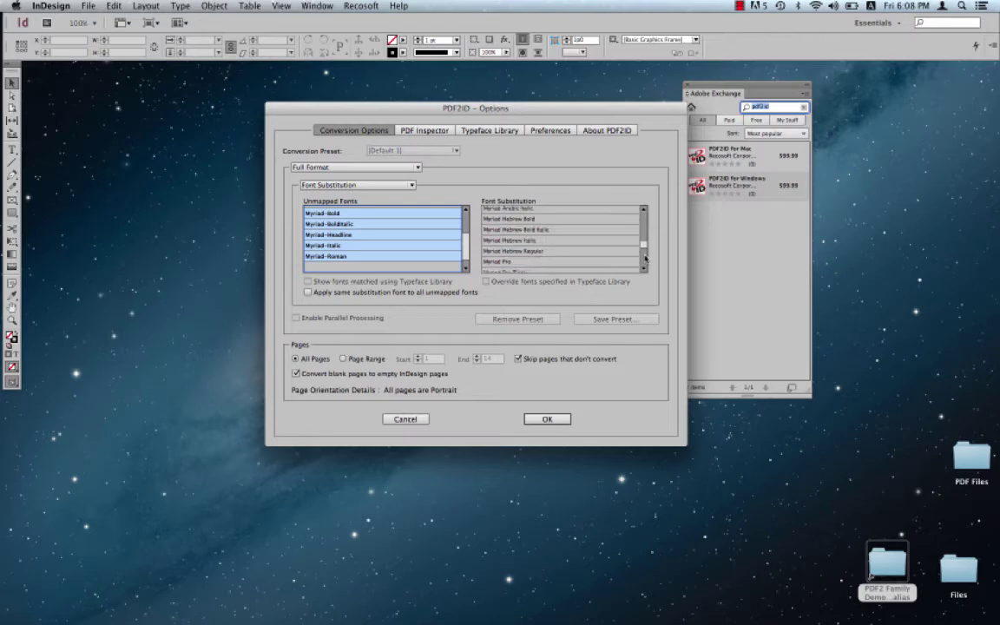
left_click(587, 262)
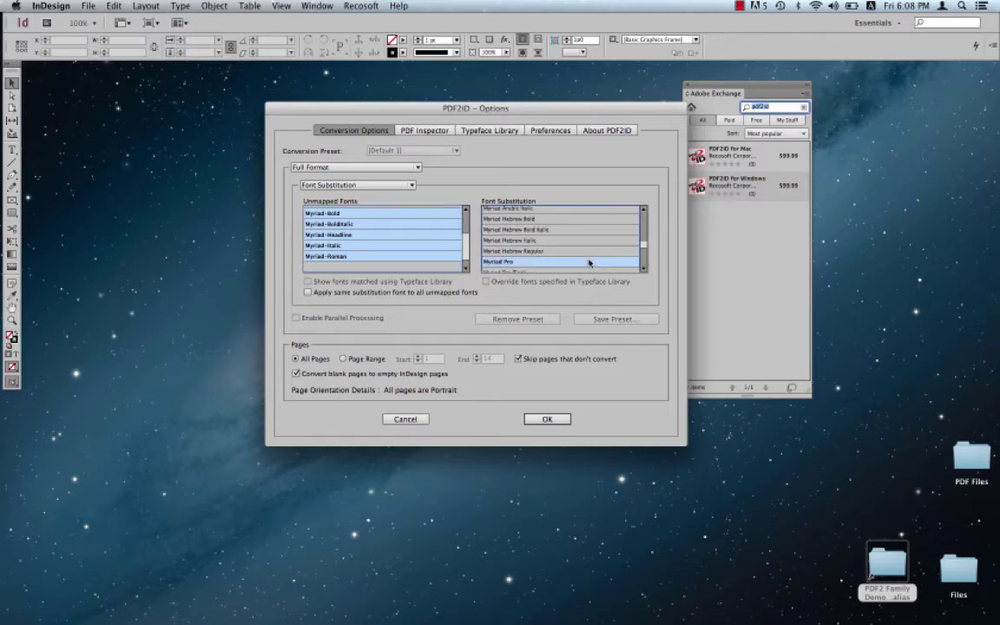
- Map Myriad-Bold to Myriad Pro Bold and Myriad-BoldItalic to Myriad Pro Bold It
left_click(426, 225)
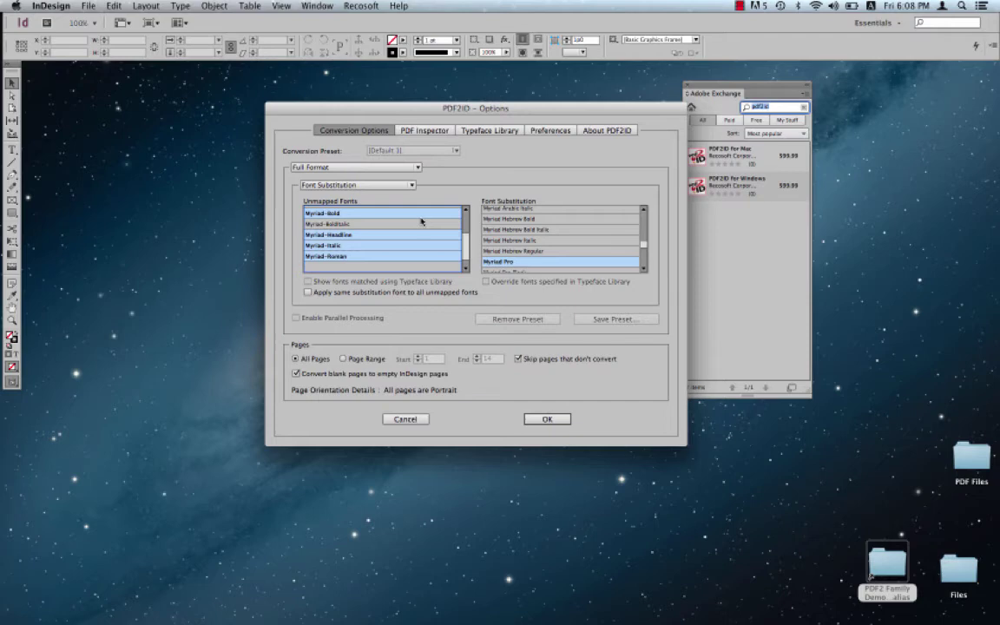
left_click(422, 217)
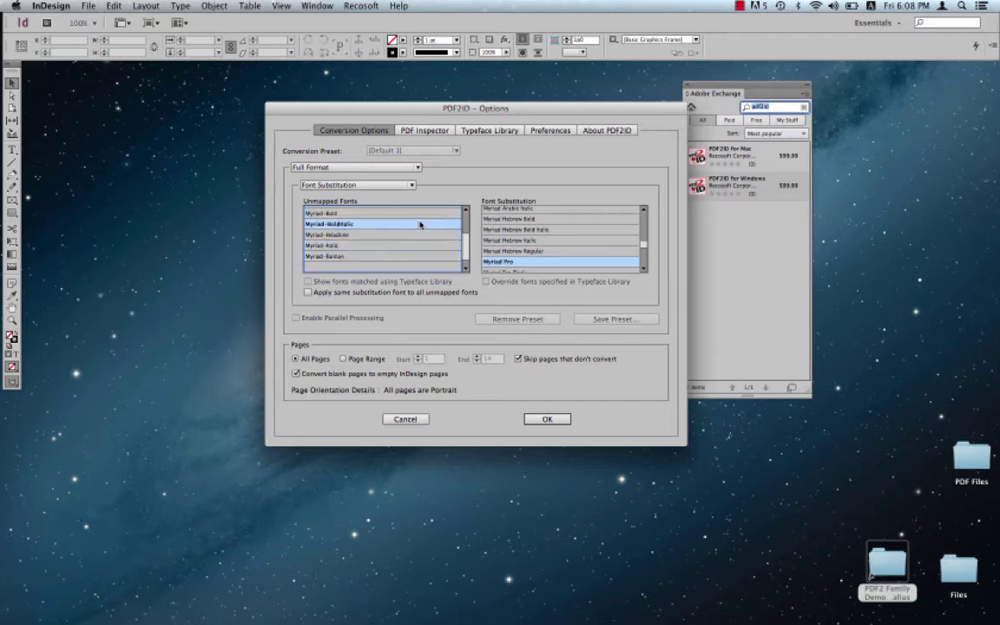
left_click(642, 270)
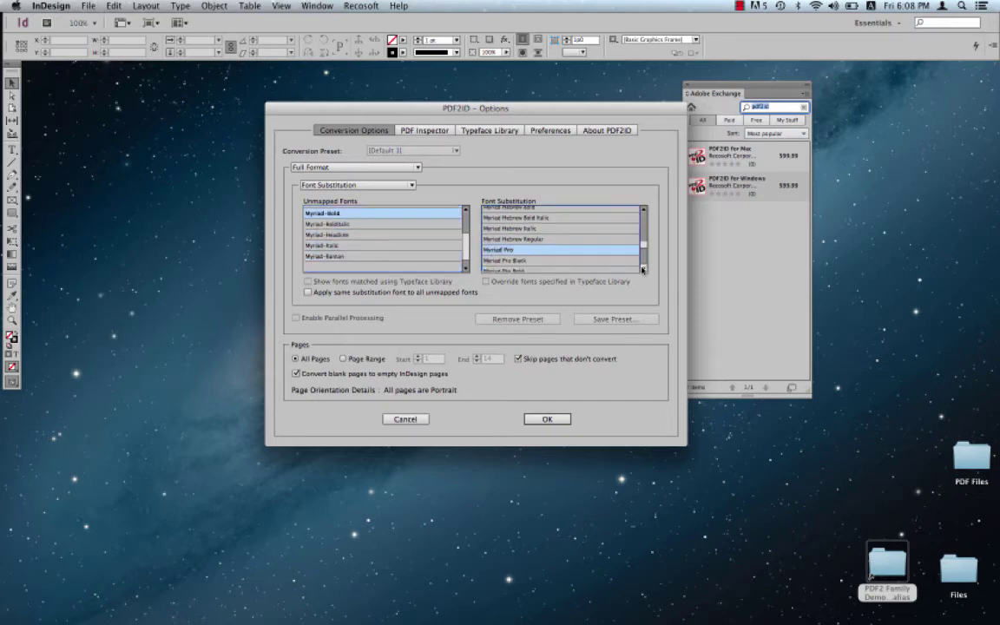
left_click(642, 270)
left_click(551, 250)
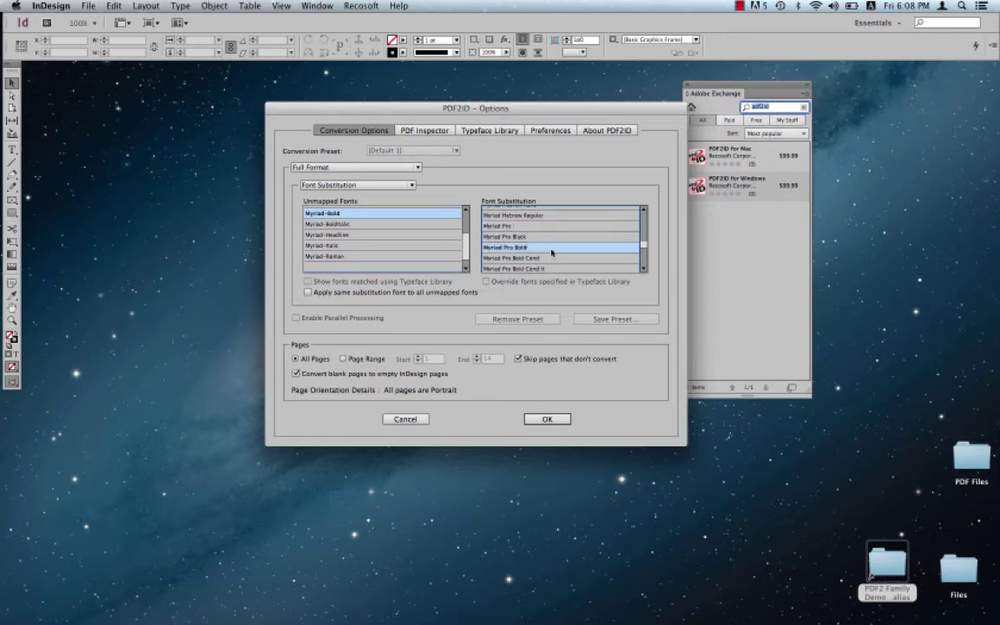
left_click(398, 225)
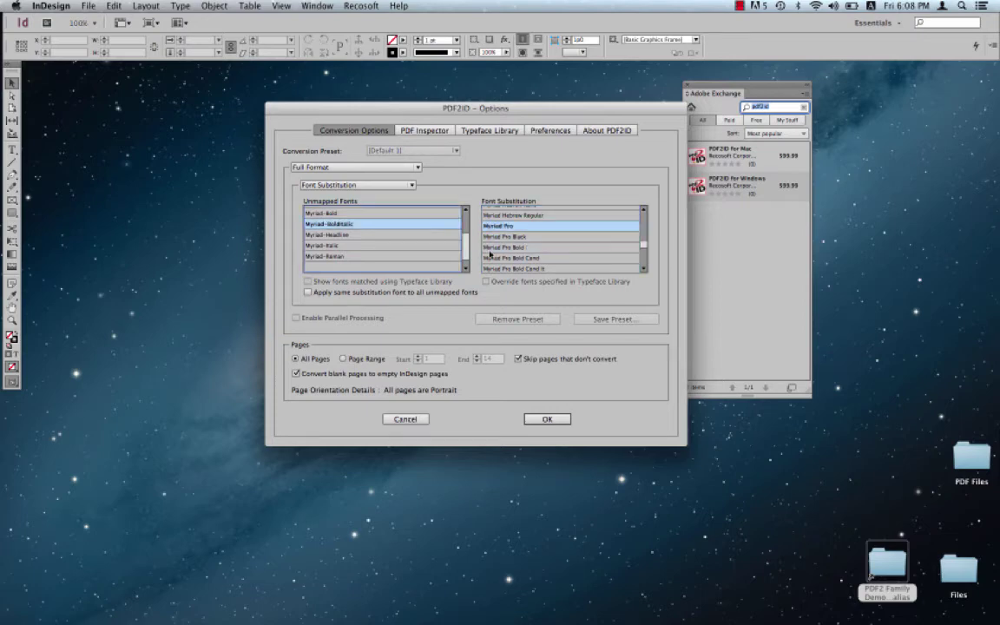
left_click(643, 270)
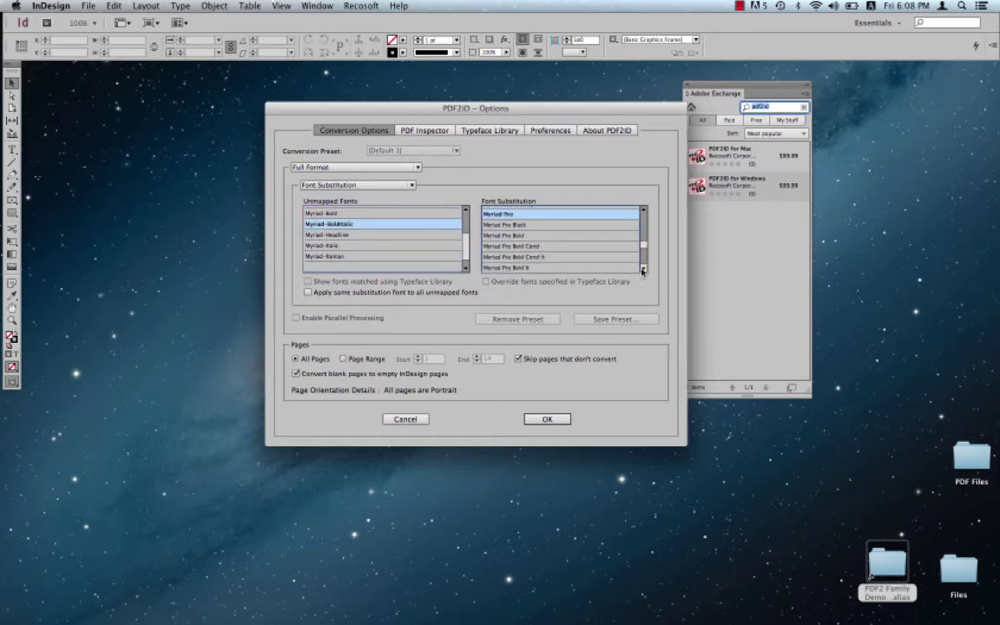
left_click(643, 270)
left_click(643, 270)
left_click(565, 246)
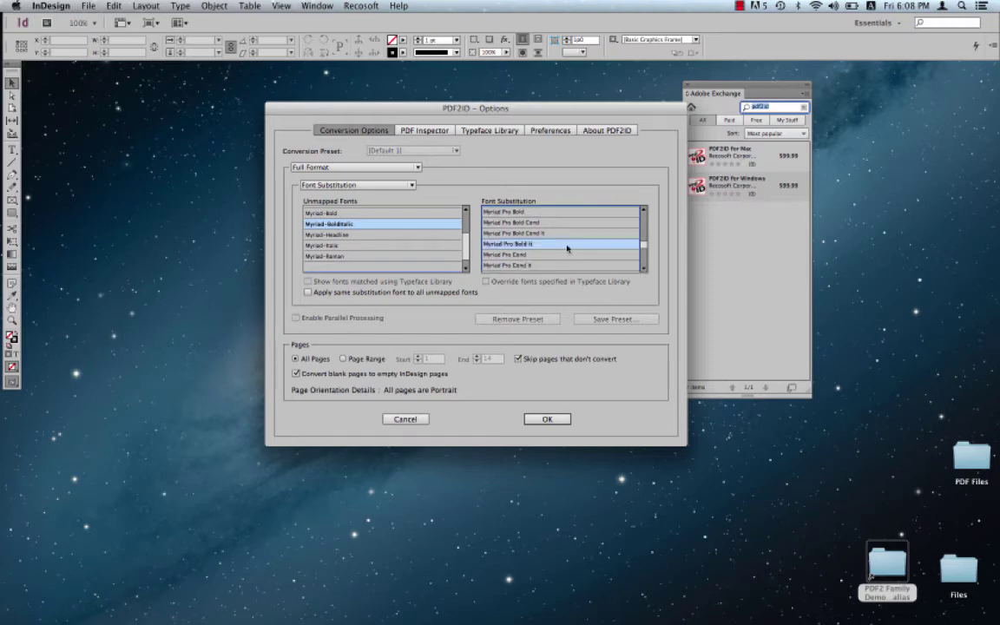
- Map Myriad-Headline to Myriad Pro Black and Myriad-Italic to Myriad Pro It, keeping Myriad-Roman as Myriad Pro
left_click(411, 233)
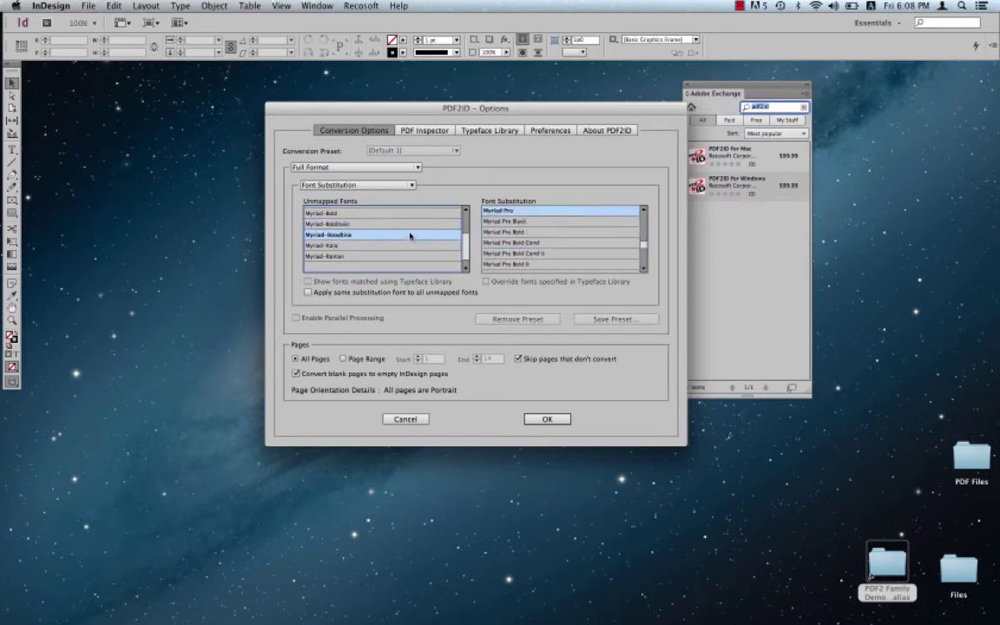
left_click(554, 222)
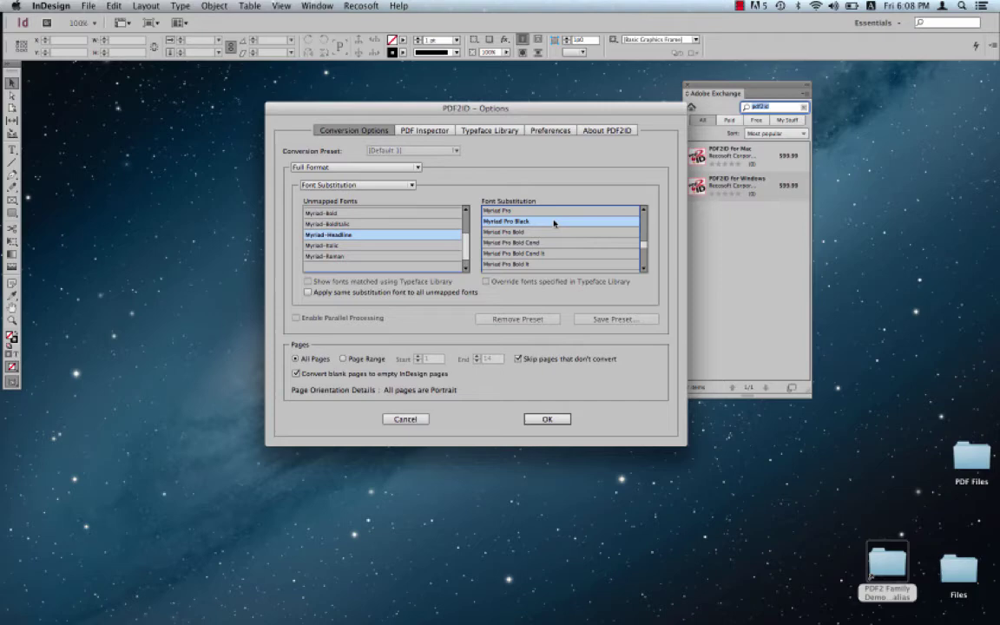
left_click(408, 246)
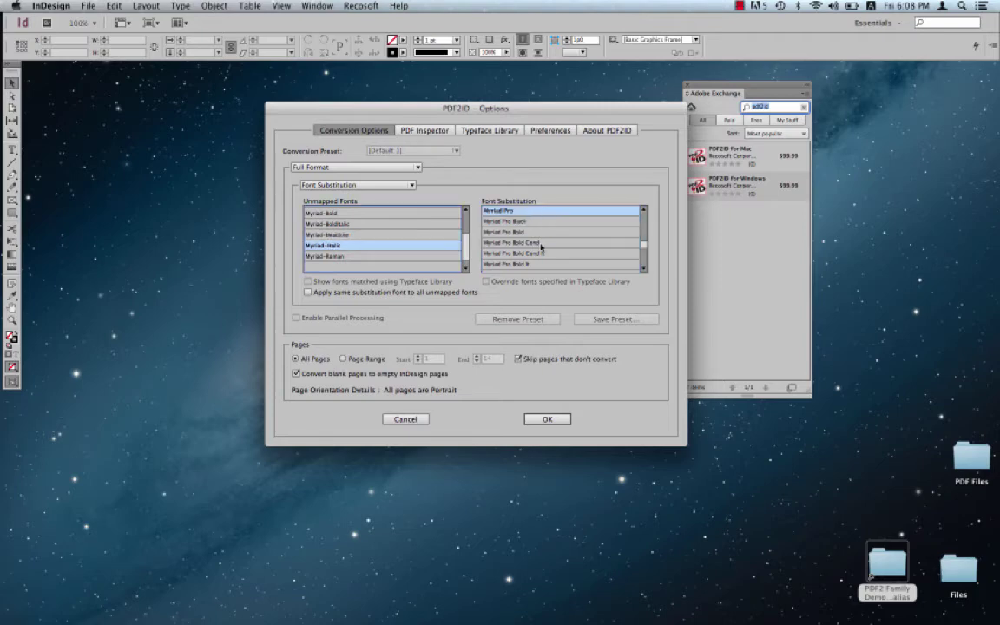
left_click(644, 268)
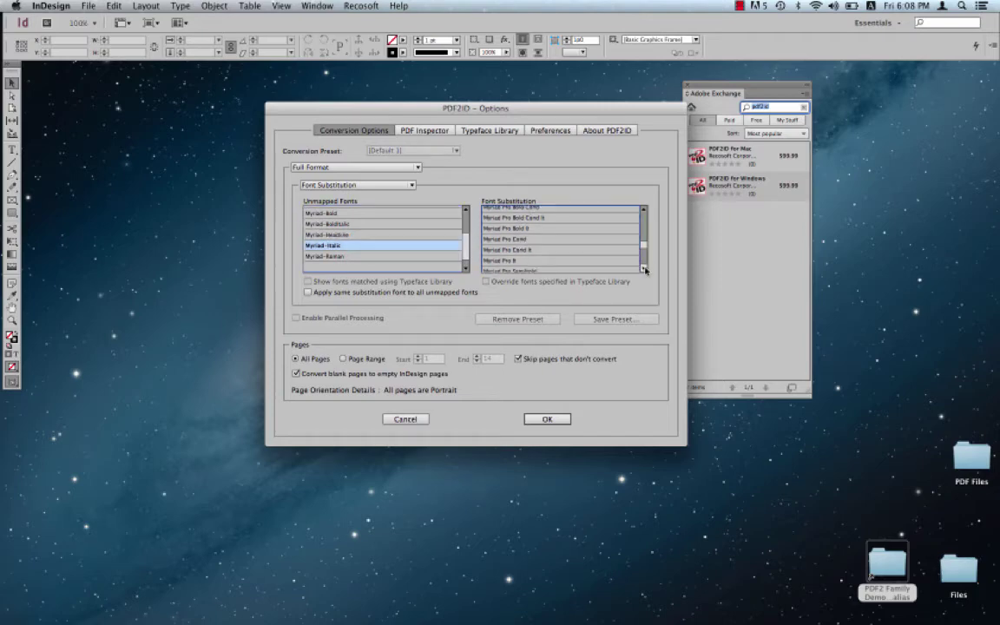
left_click(568, 260)
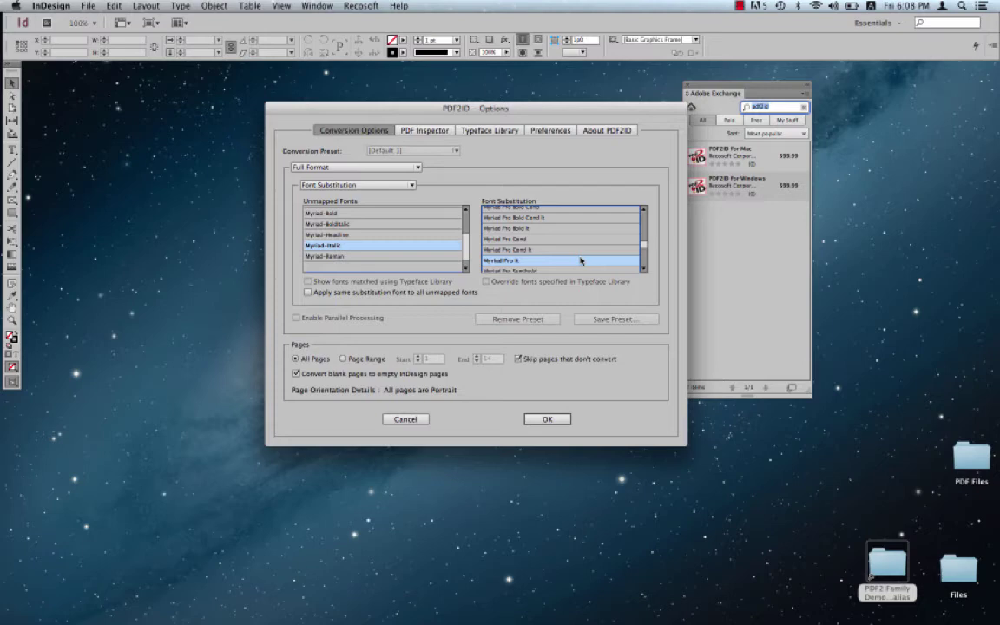
left_click(423, 257)
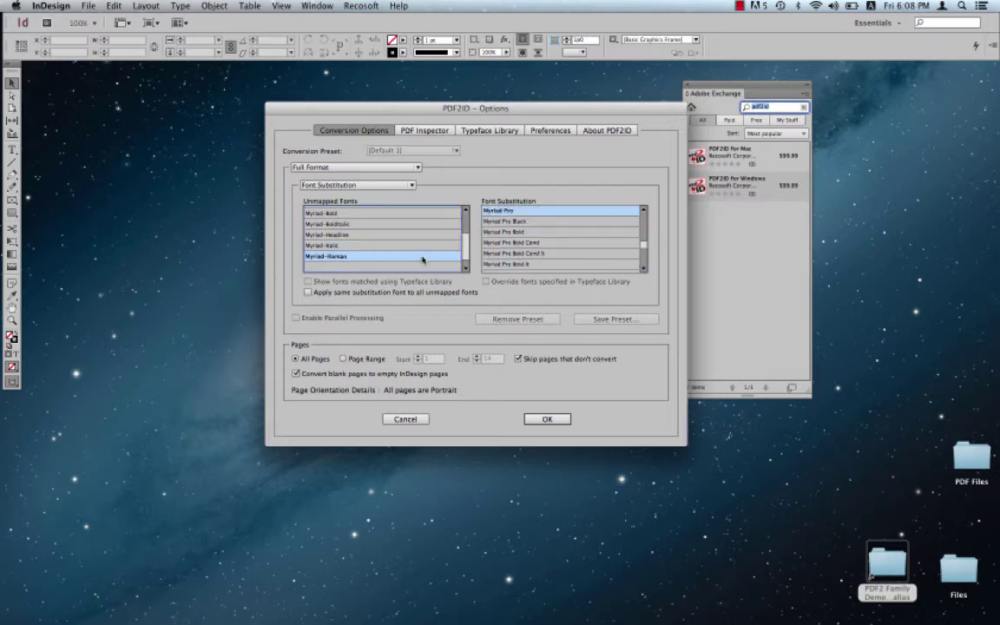
- Run the conversion and narrow the Clipping Path.indd window to the left half
left_click(547, 419)
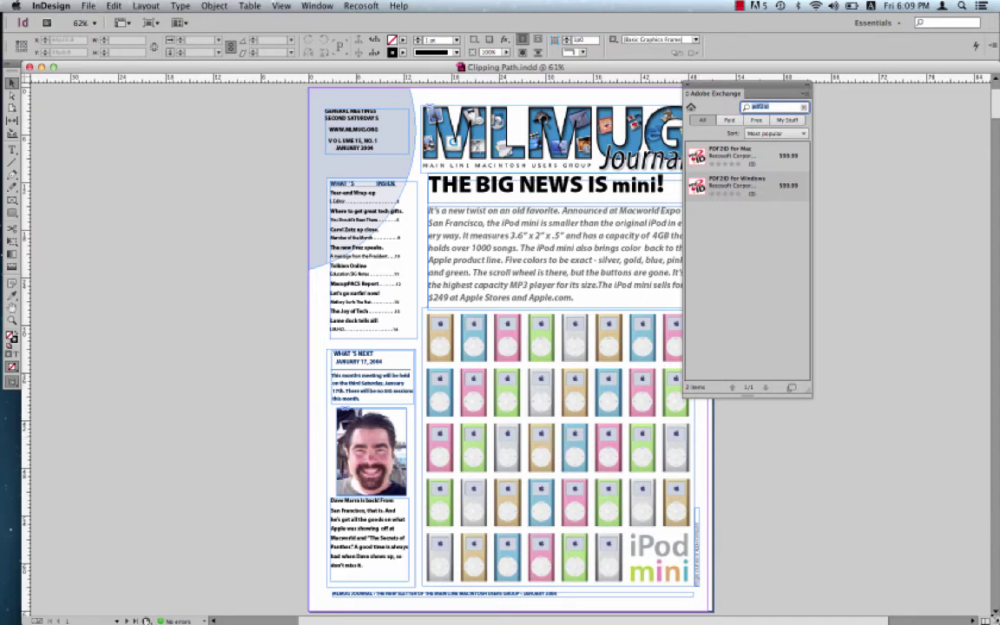
left_click_drag(992, 619, 591, 614)
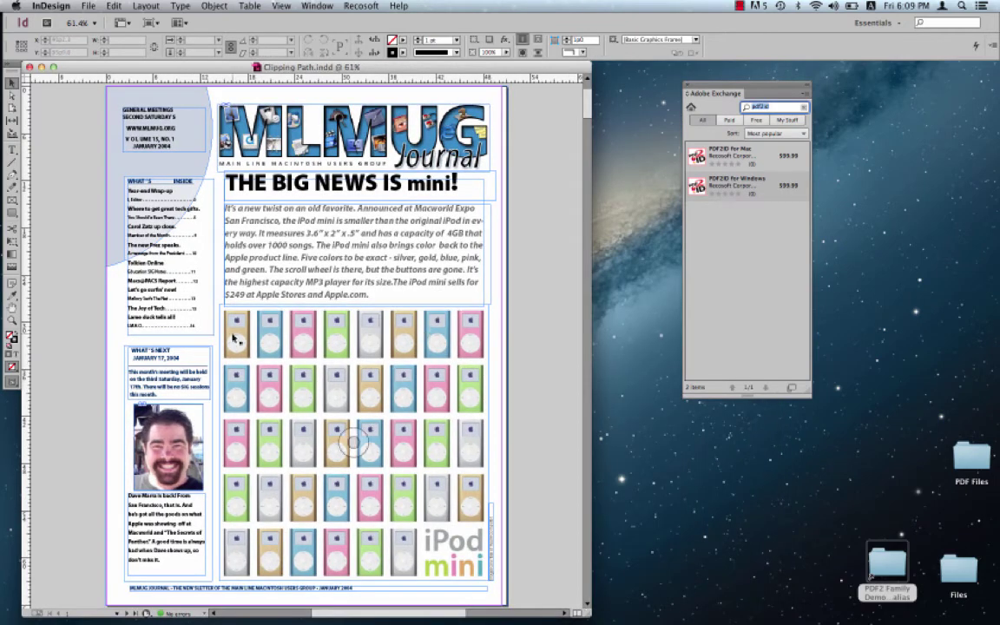
mouse_move(5, 476)
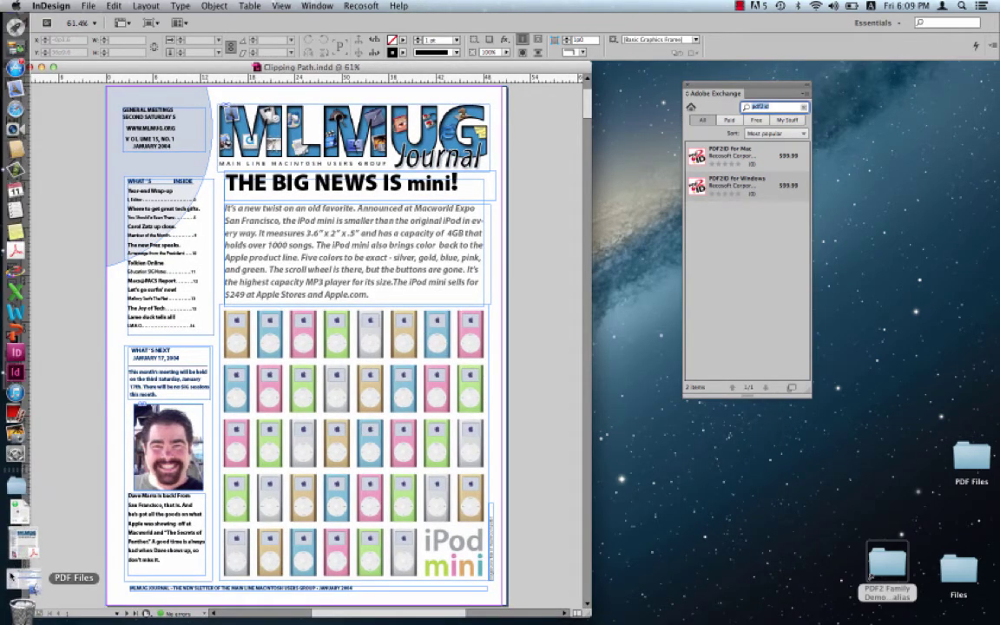
- Open the original Clipping Path.pdf in Acrobat beside the layout and close the Adobe Exchange panel
left_click(15, 560)
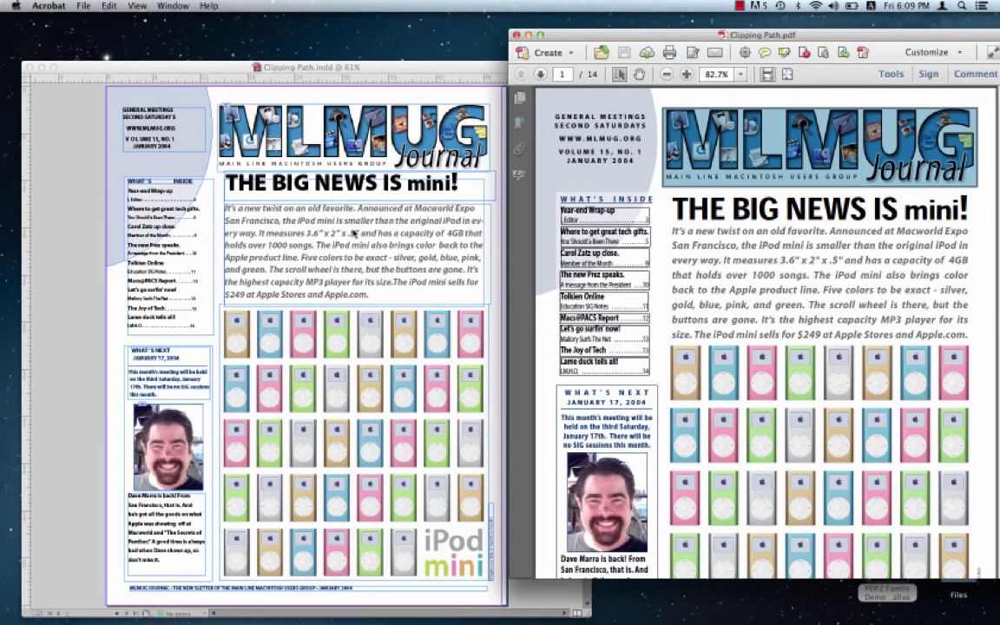
left_click(353, 234)
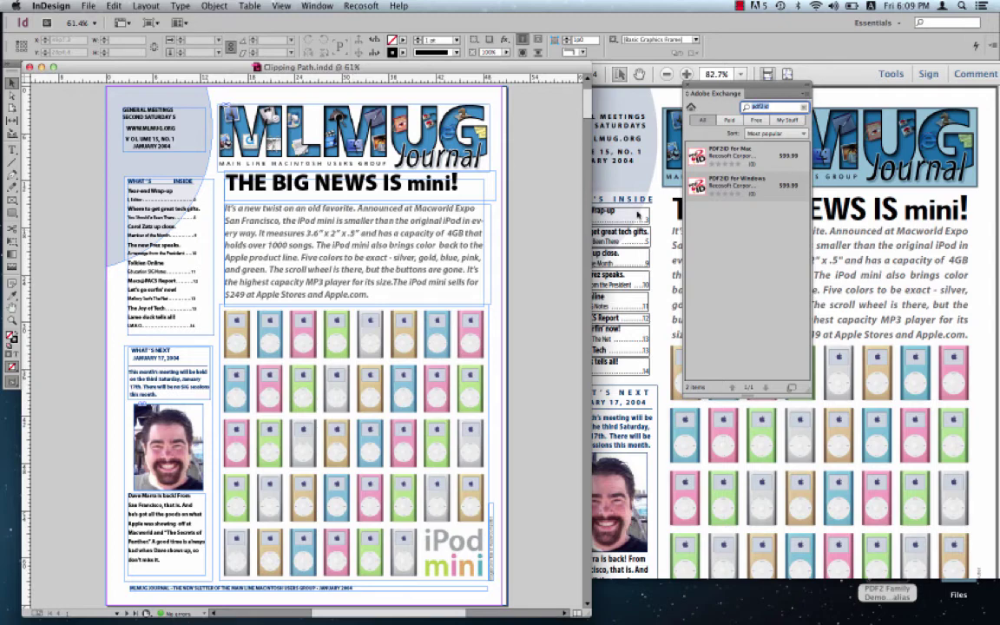
left_click(688, 88)
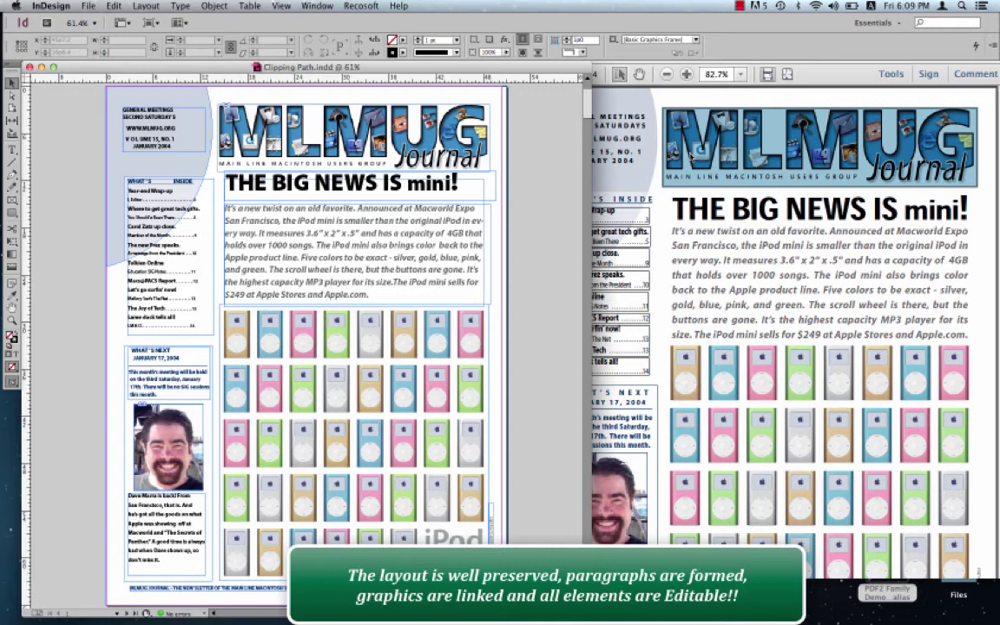
- Select part of the article body text in InDesign and the matching text in the PDF
left_click(431, 246)
double_click(432, 246)
left_click_drag(434, 221, 443, 284)
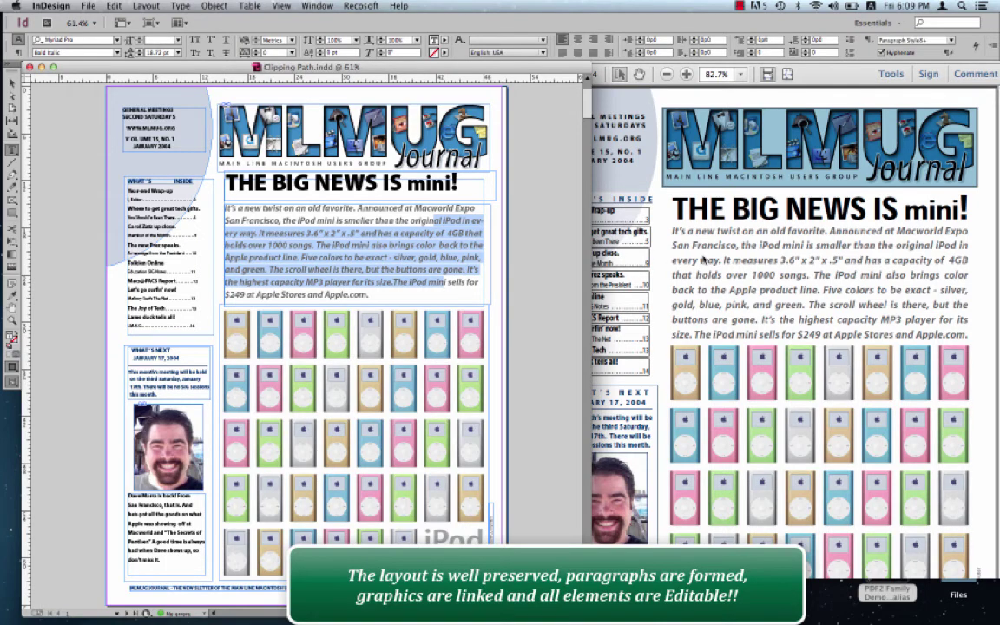
left_click(704, 259)
left_click_drag(696, 231, 755, 319)
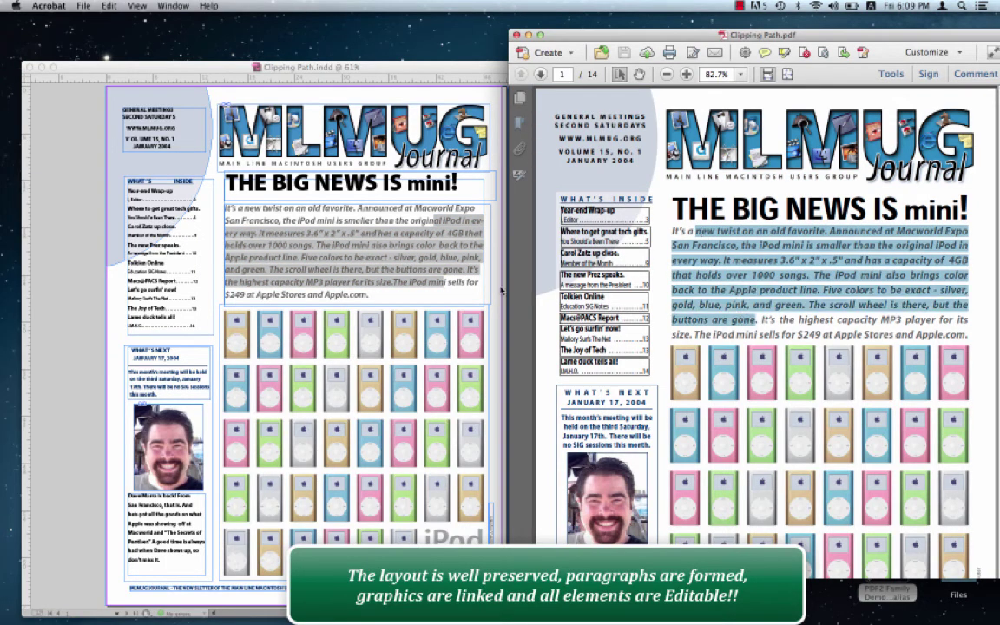
left_click(502, 291)
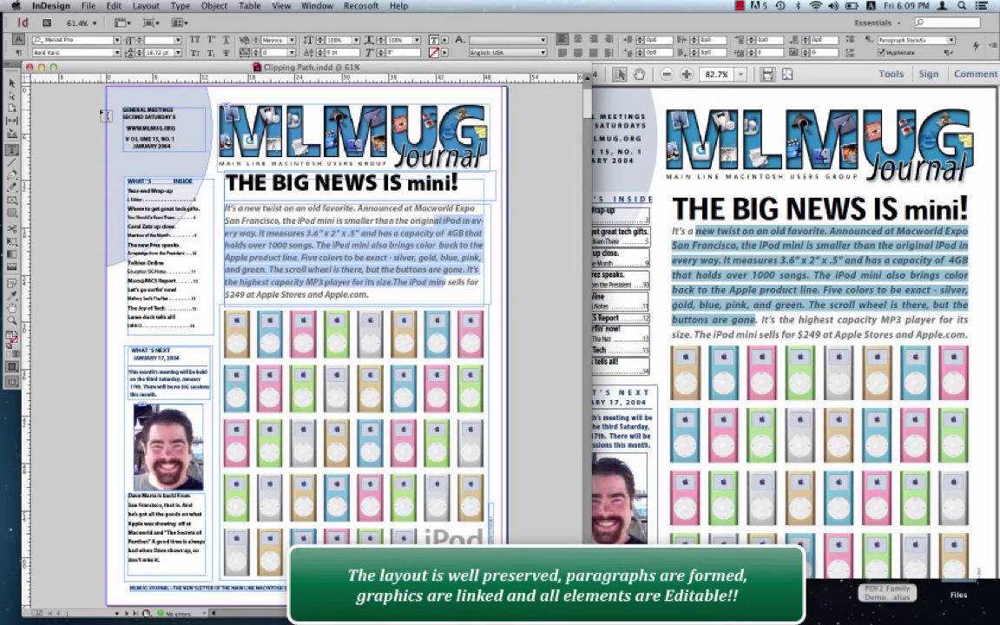
- Drag the iPod picture grid with the Selection tool to test it, then undo the move
left_click(12, 80)
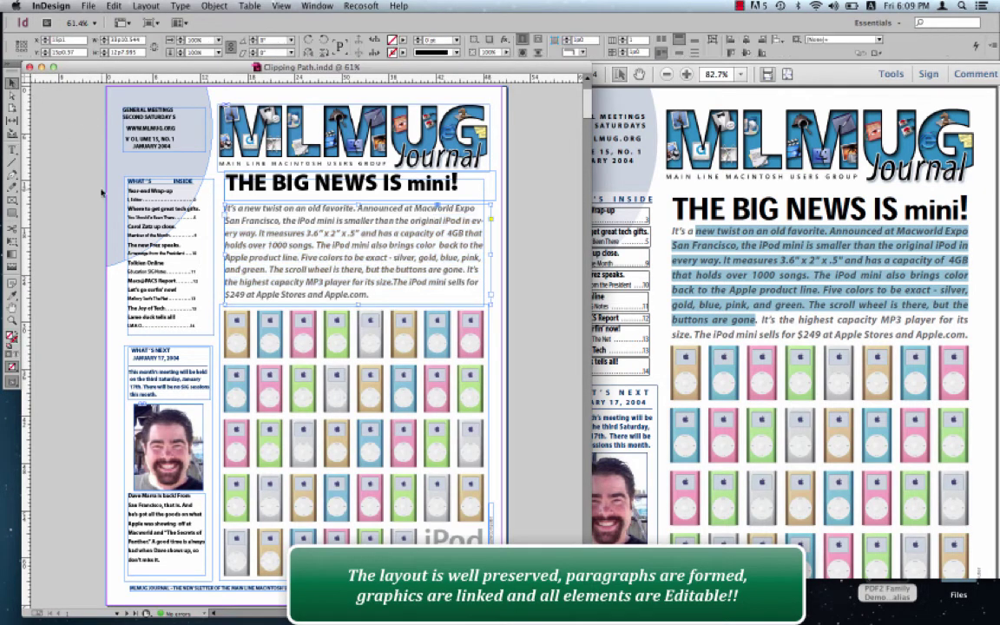
left_click(344, 341)
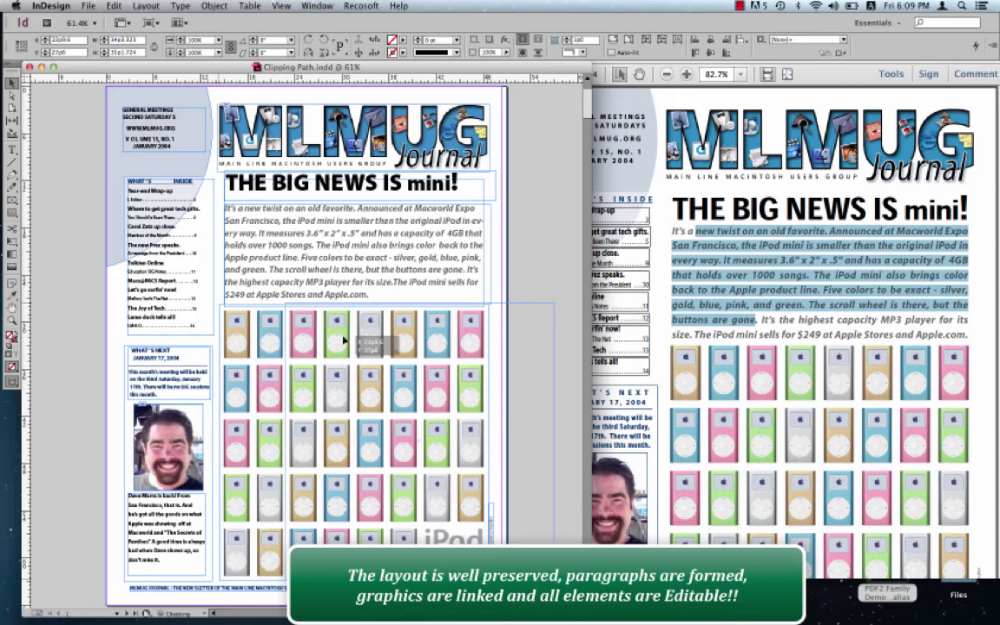
left_click_drag(344, 341, 409, 341)
key("super+z")
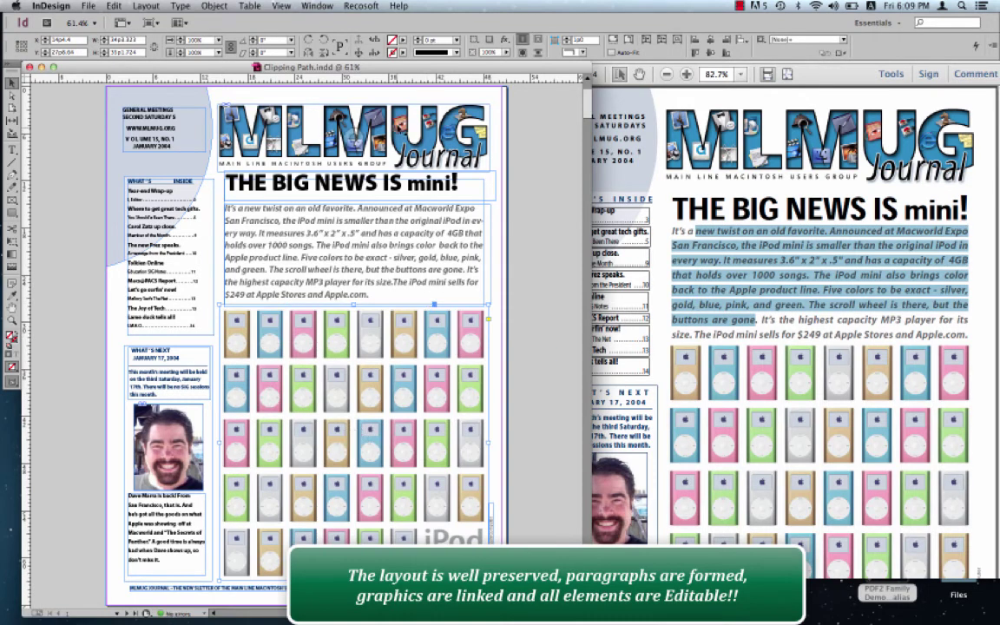
- Open the Links panel, select the portrait photo to see its TIF link, and scroll on
left_click(322, 5)
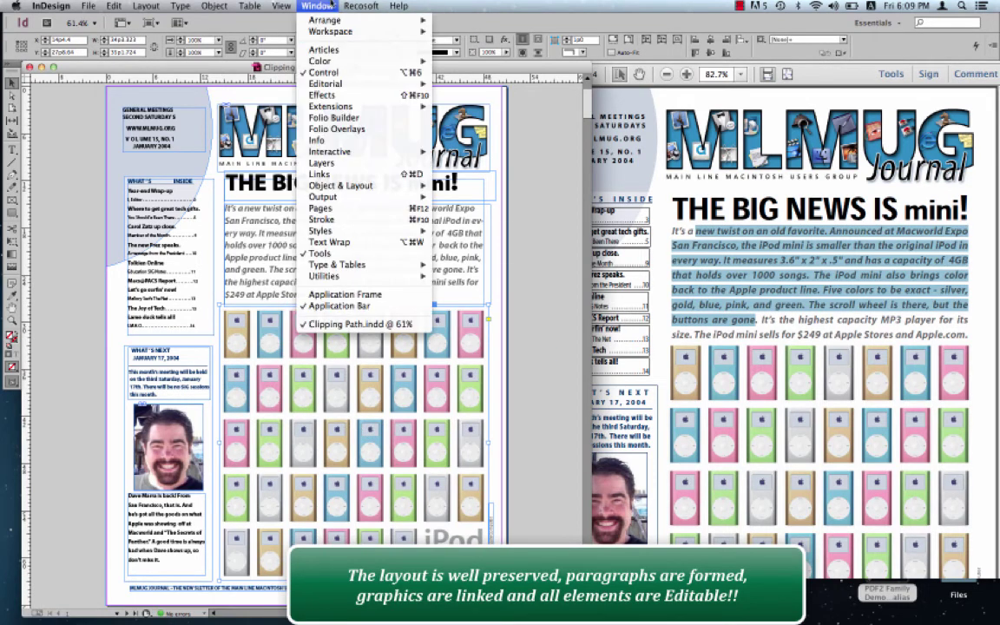
left_click(354, 174)
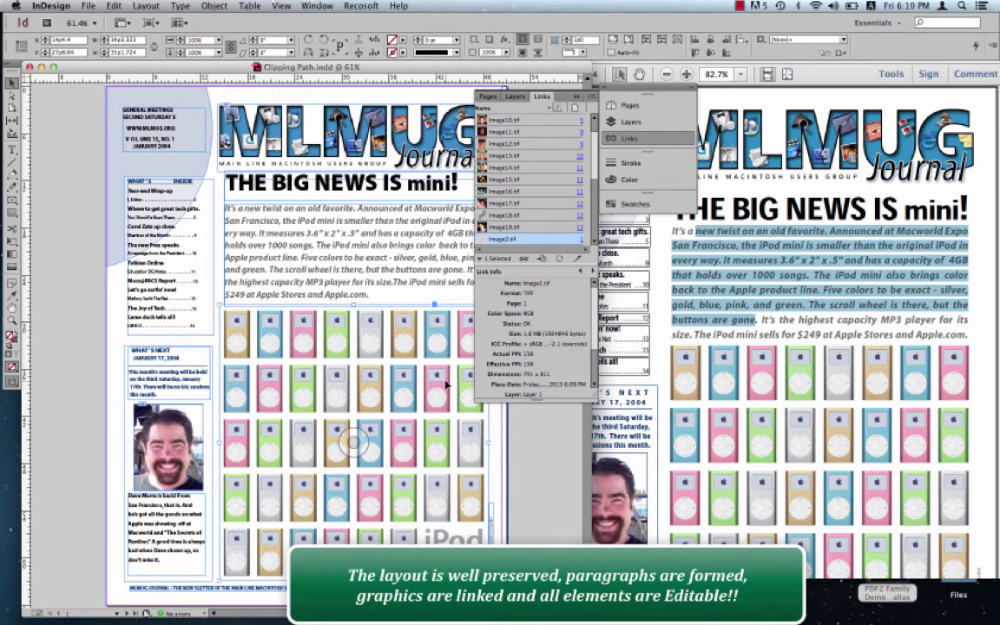
left_click(169, 425)
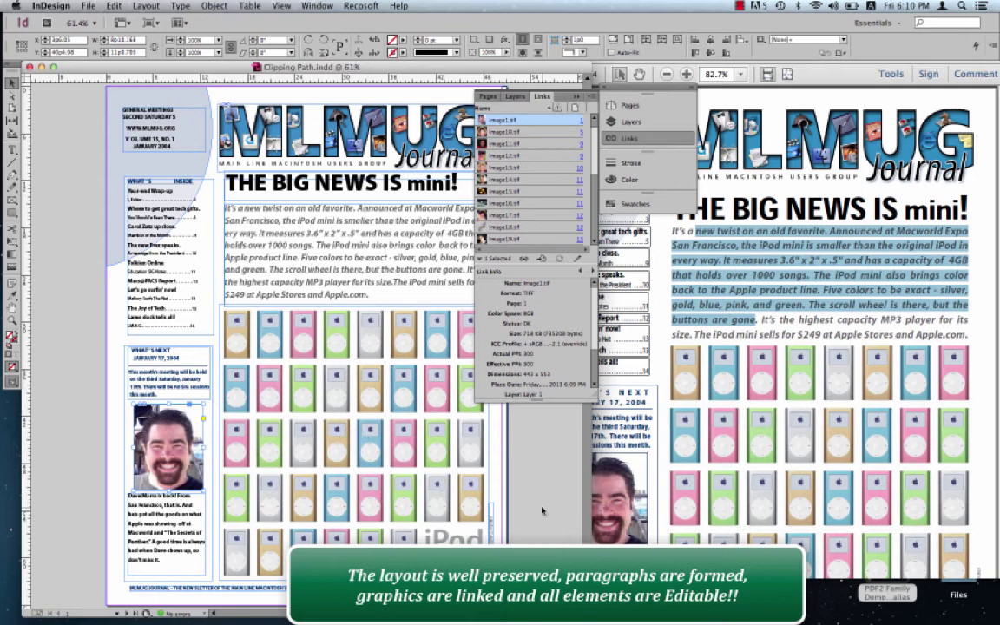
scroll(586, 522, "down", 10)
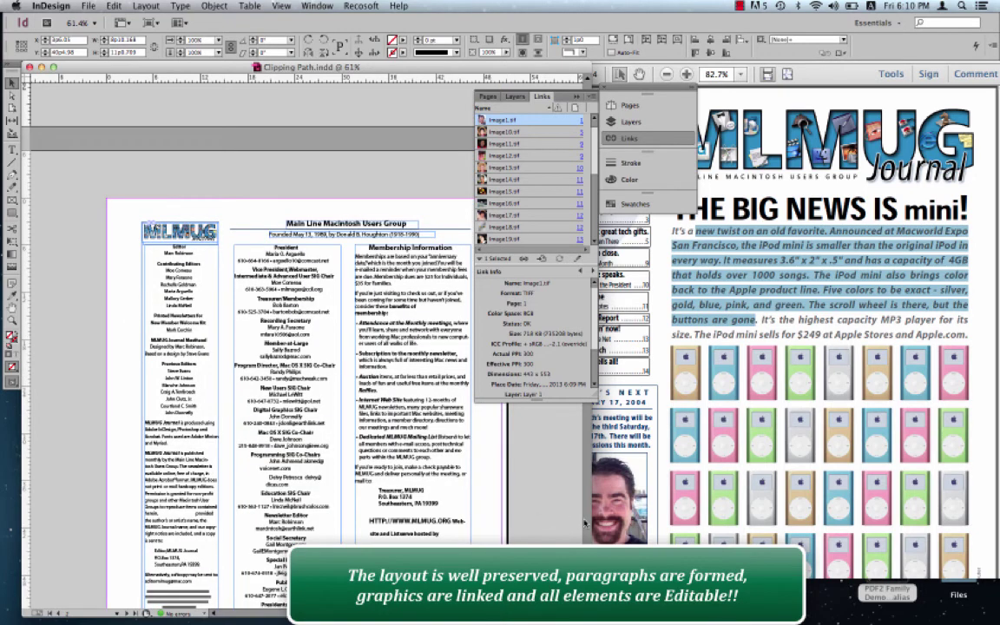
- Shift the Acrobat window left and page the PDF to the top of page 3
left_click(893, 241)
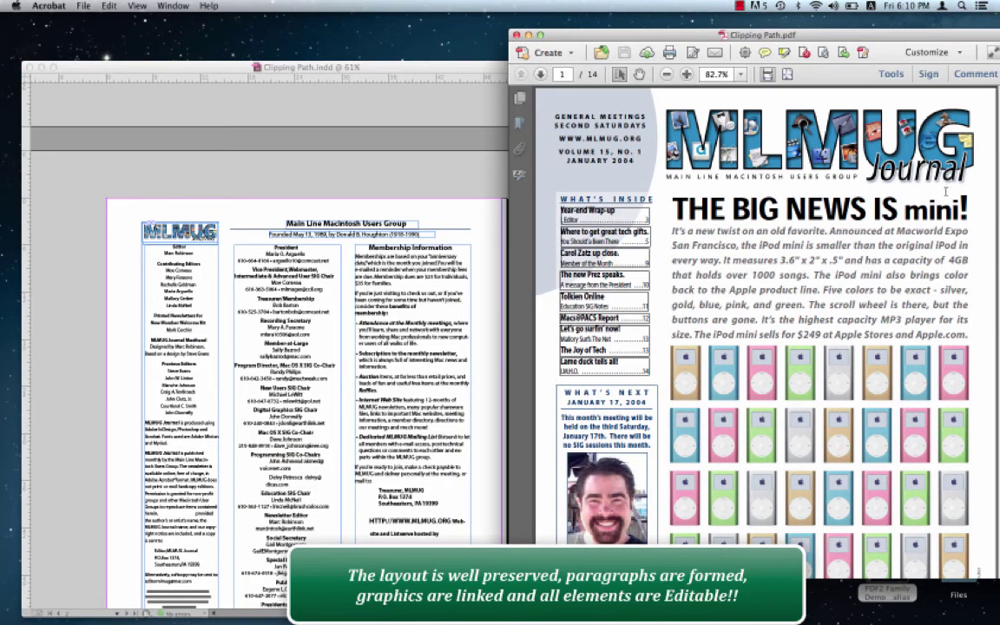
left_click_drag(887, 34, 849, 36)
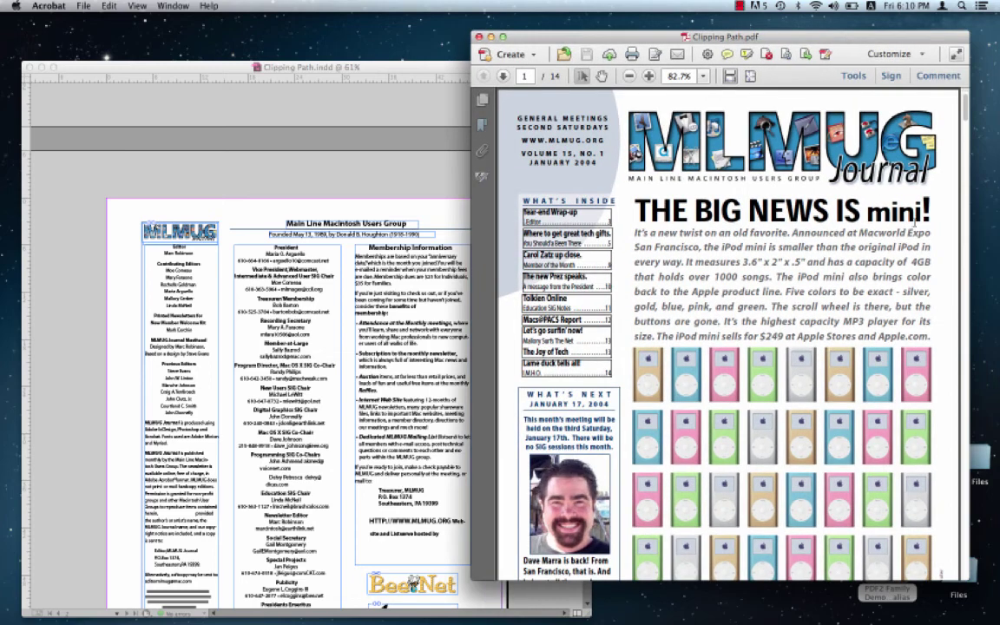
left_click(964, 337)
left_click(965, 338)
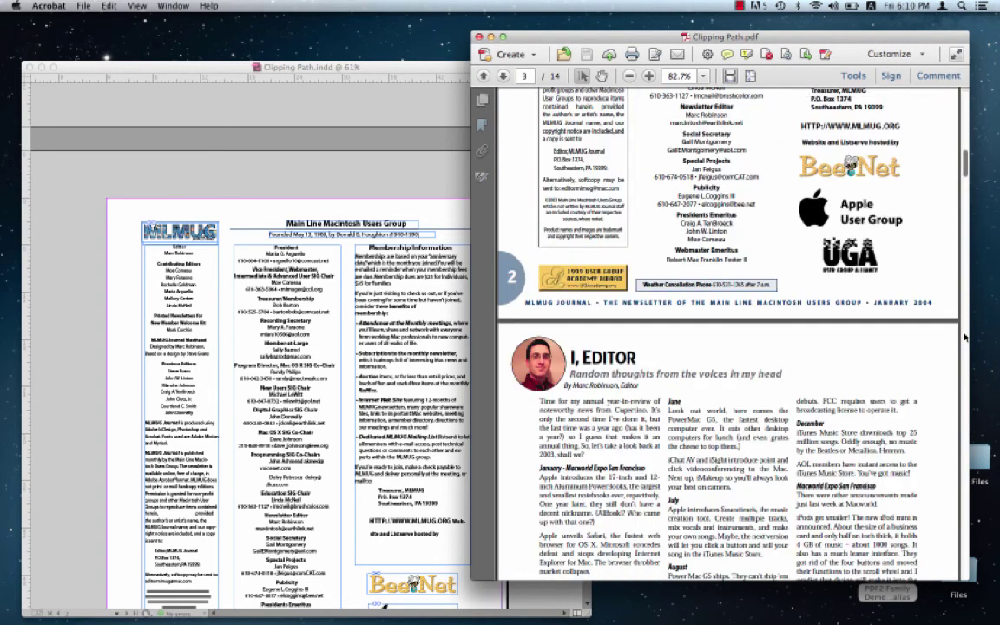
- Highlight and then clear some Membership column text in InDesign
left_click(422, 323)
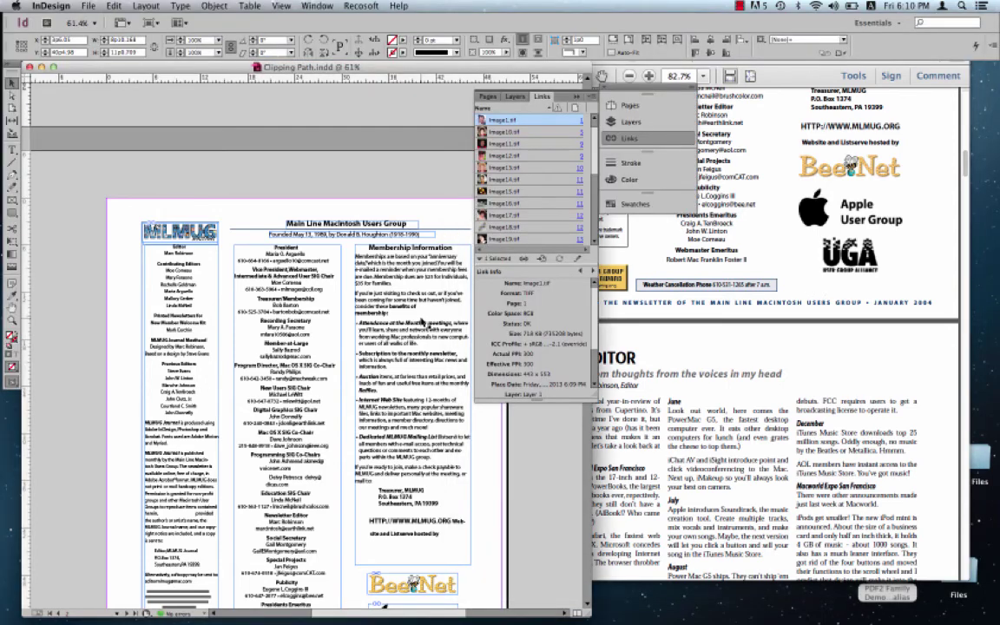
double_click(422, 323)
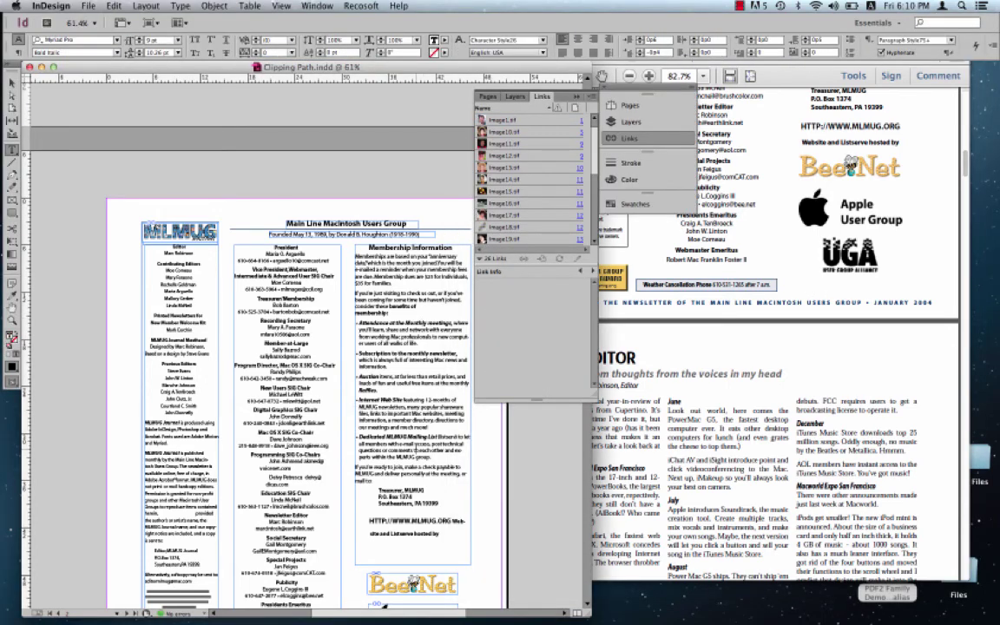
left_click_drag(460, 408, 356, 290)
left_click(360, 279)
scroll(590, 490, "down", 10)
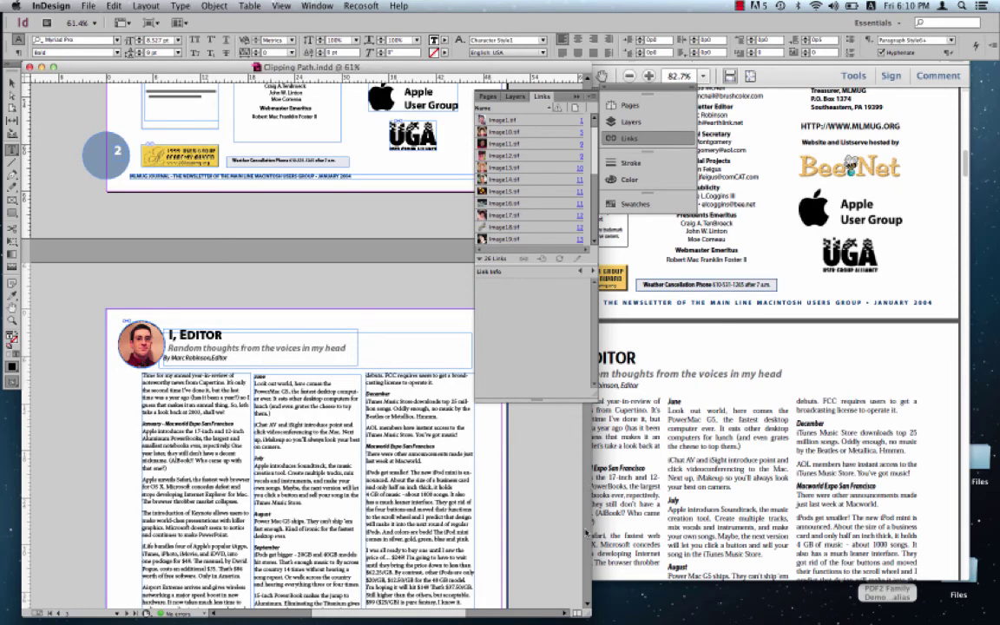
- Hide InDesign's panels with Shift+Tab and narrow its window to fit a full page
left_click(645, 364)
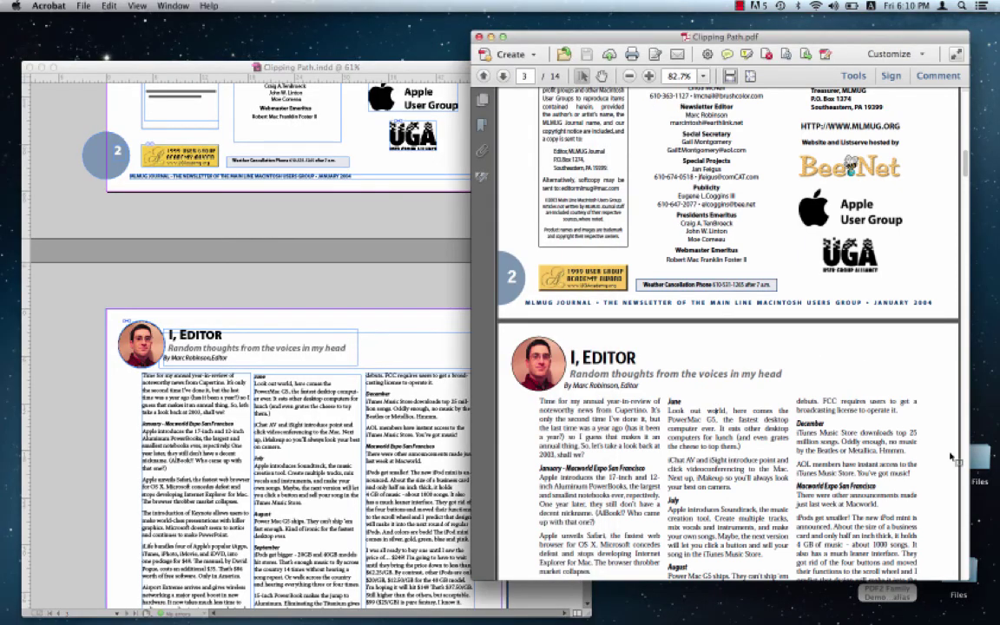
scroll(952, 457, "down", 10)
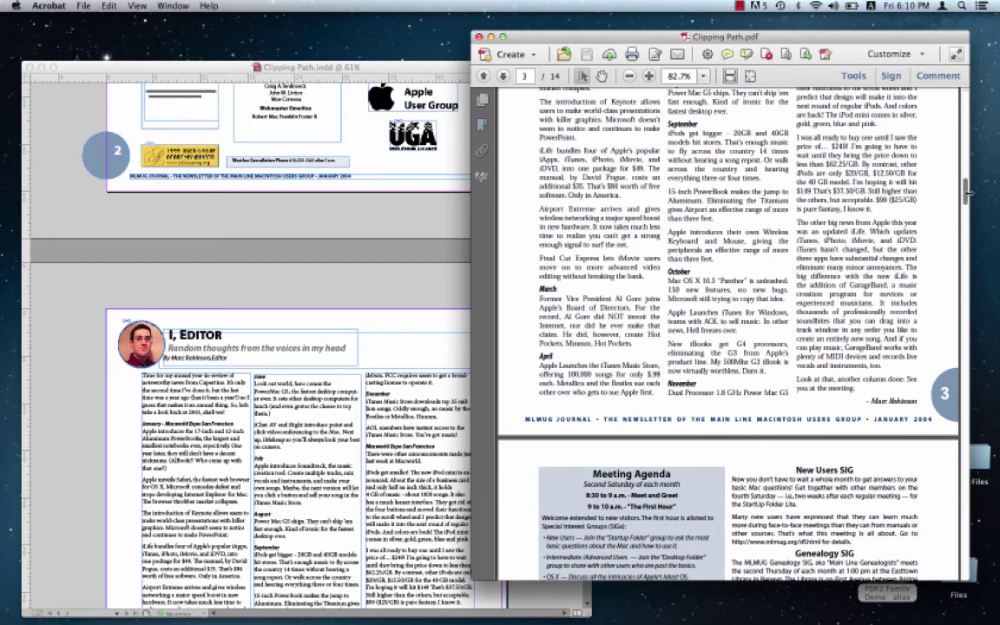
scroll(499, 326, "up", 10)
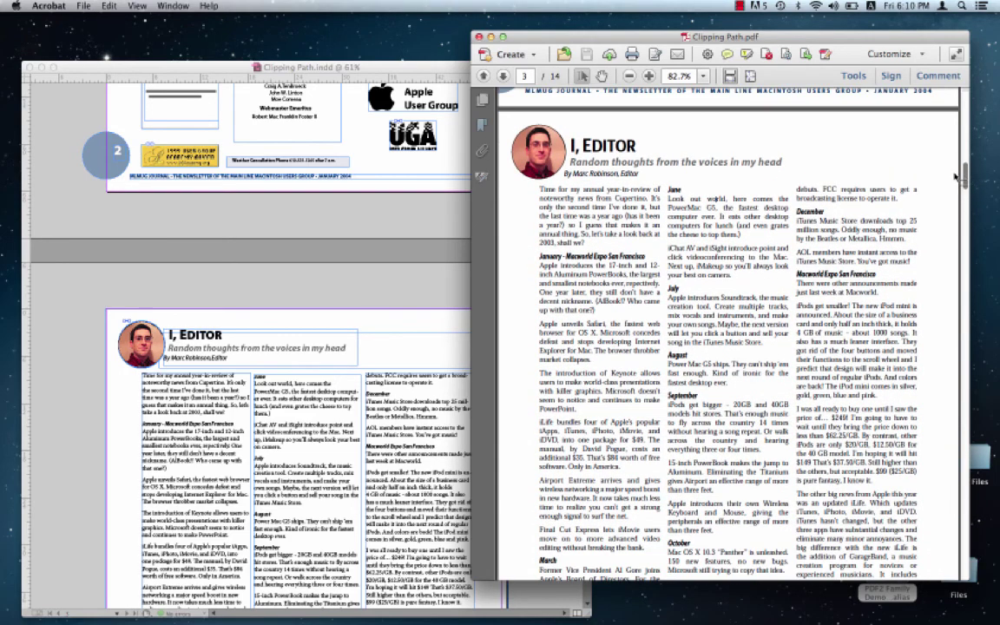
left_click(349, 333)
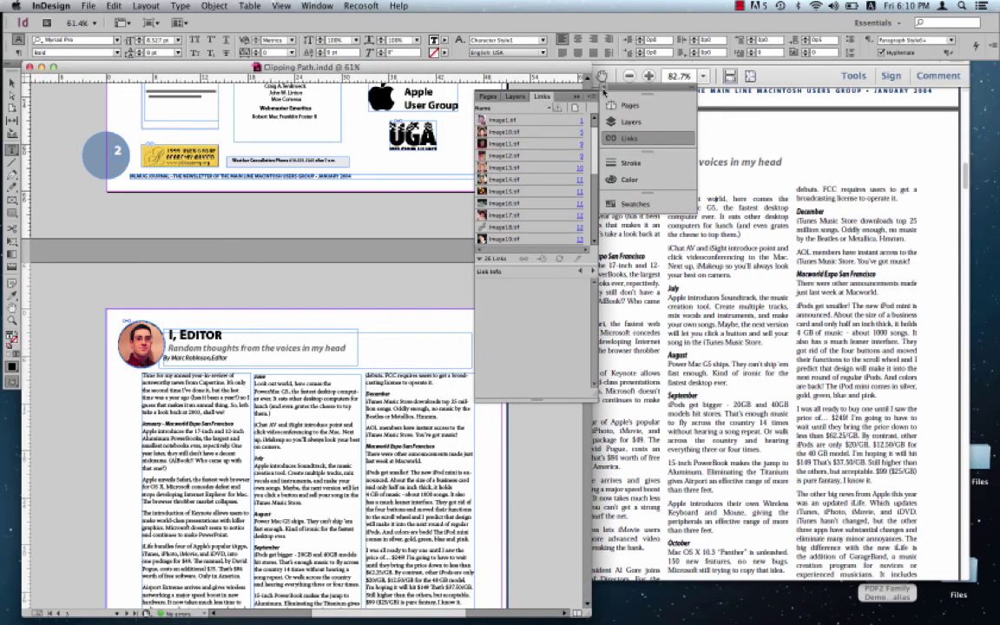
key("shift+Tab")
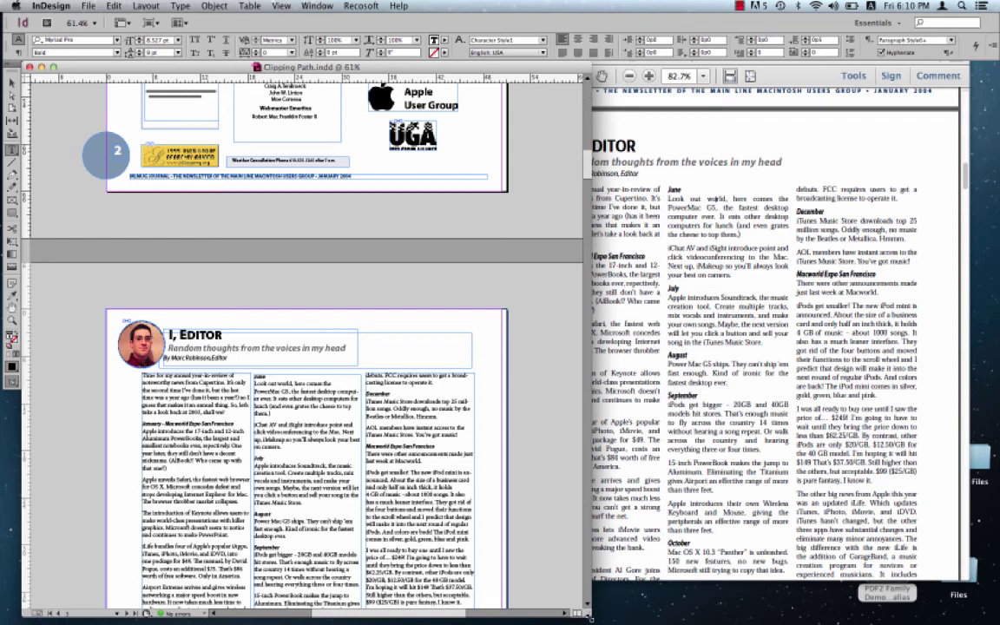
left_click_drag(590, 619, 507, 618)
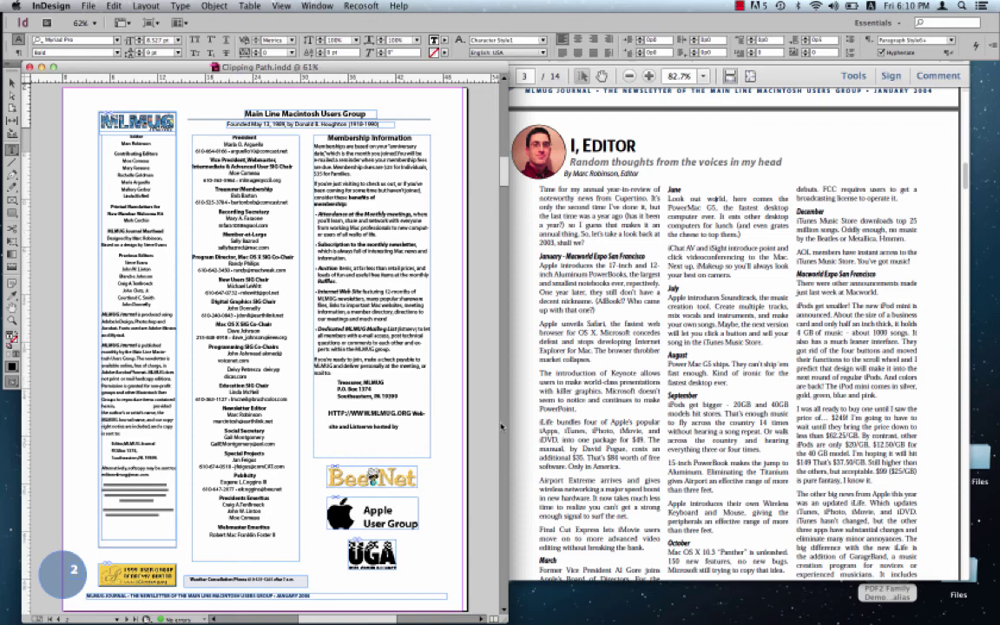
- Scroll to the I, Editor page, test-move the round portrait, undo, and return to the Type tool
scroll(501, 426, "down", 5)
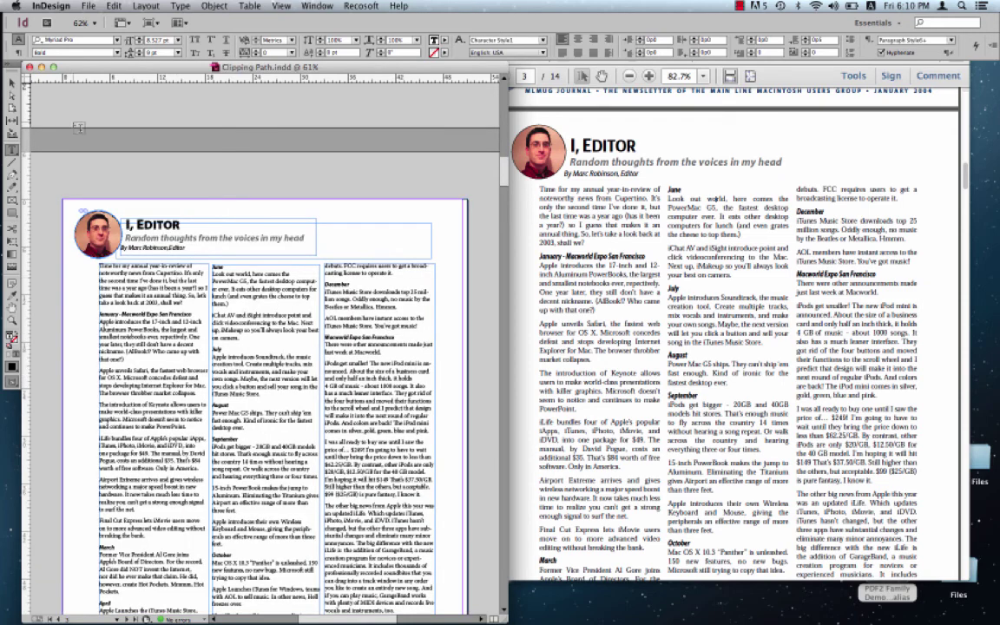
left_click(11, 82)
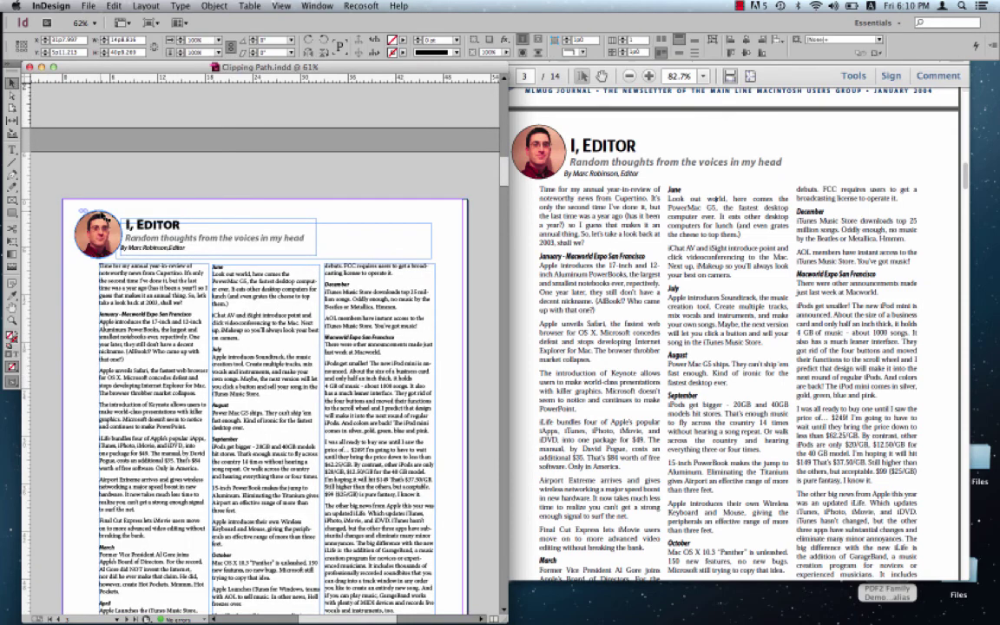
left_click_drag(86, 211, 106, 244)
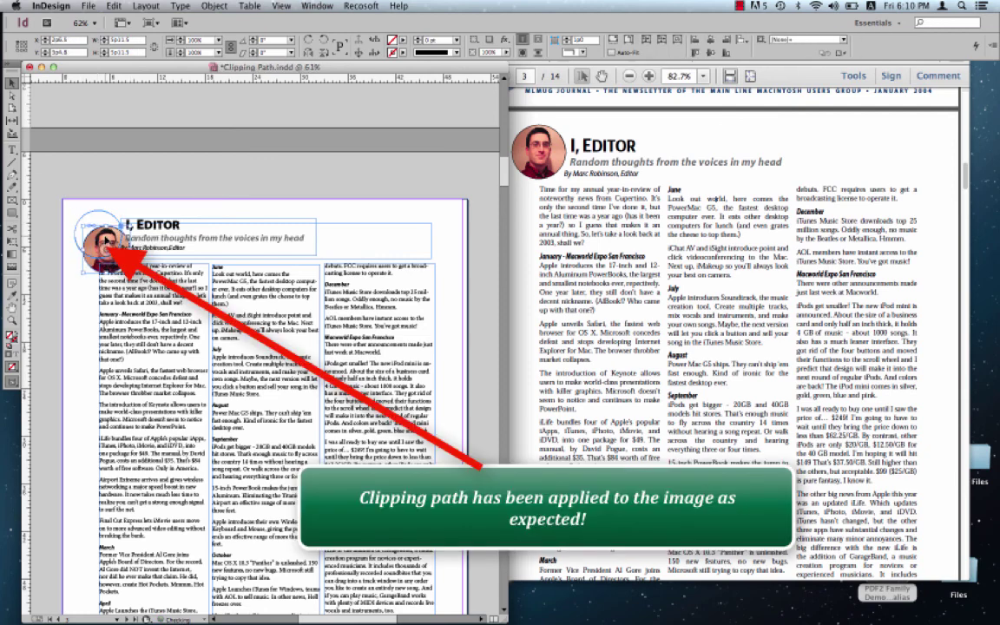
key("super+z")
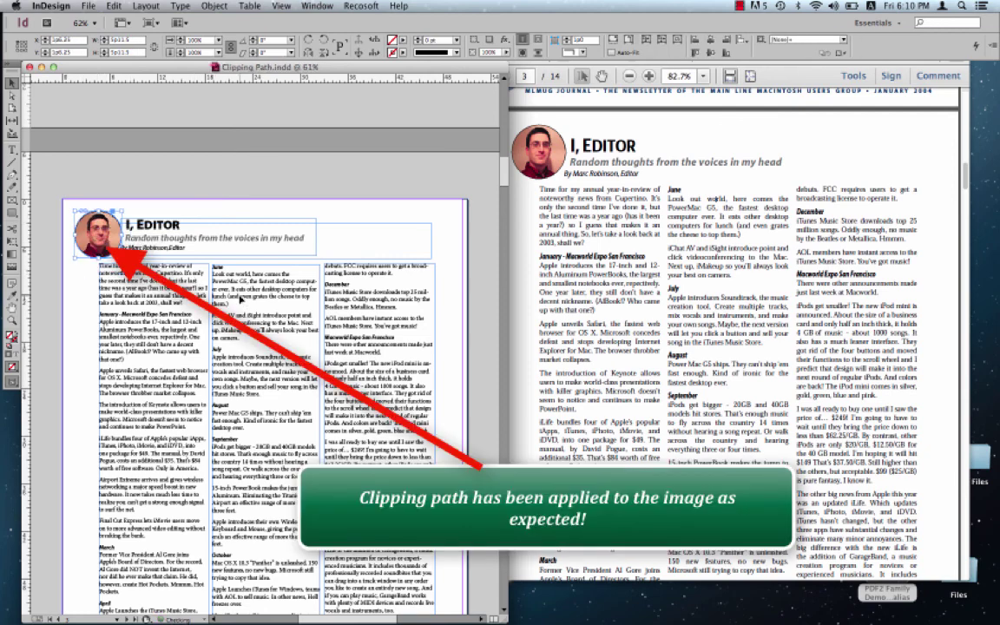
key("t")
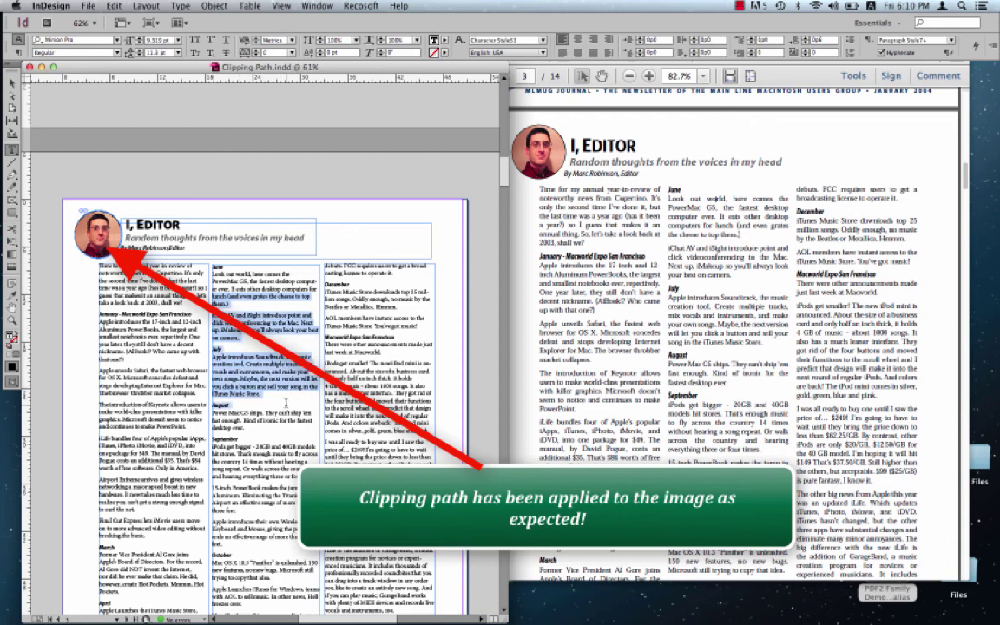
left_click(288, 402)
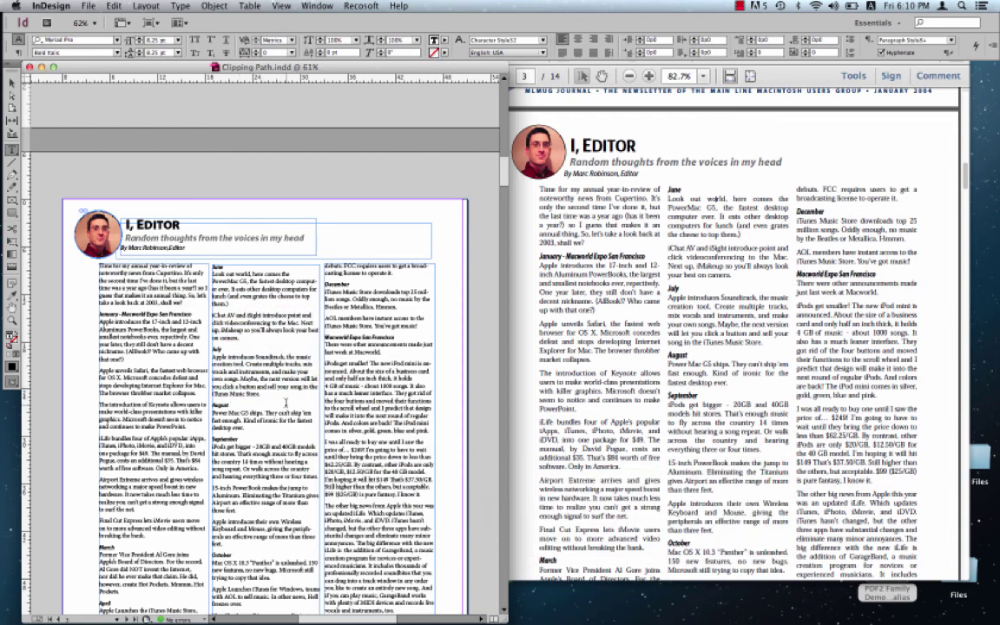